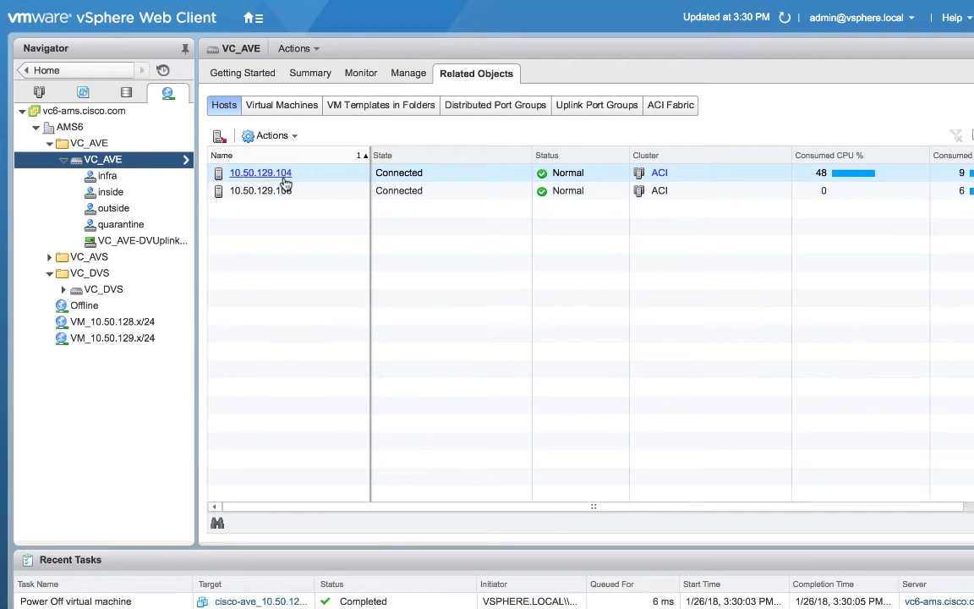
Step: Open the ACI Virtual Edge page of the Cisco ACI Fabric plug-in, after viewing the registered ACI fabric
left_click(284, 176)
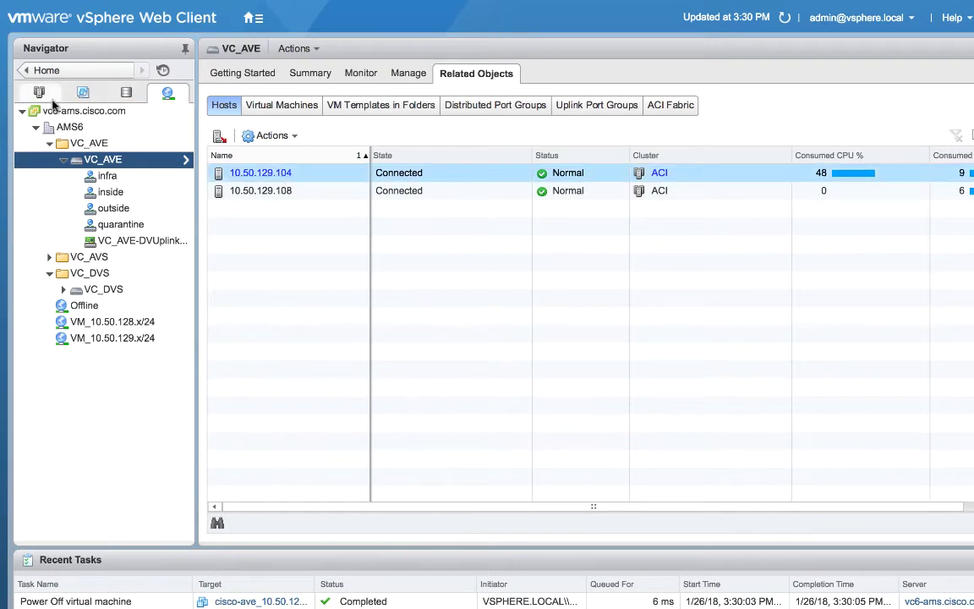
left_click(66, 73)
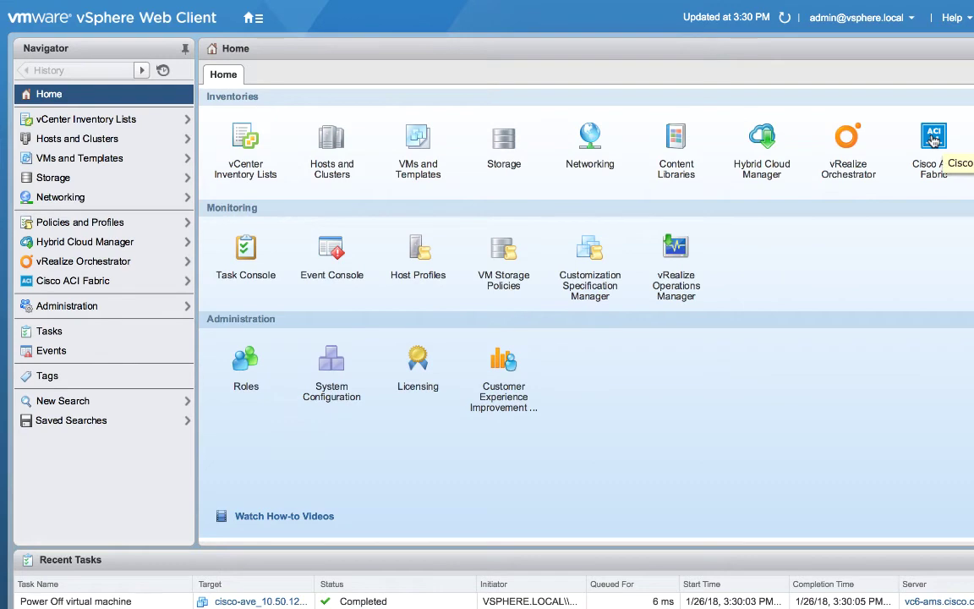
left_click(937, 143)
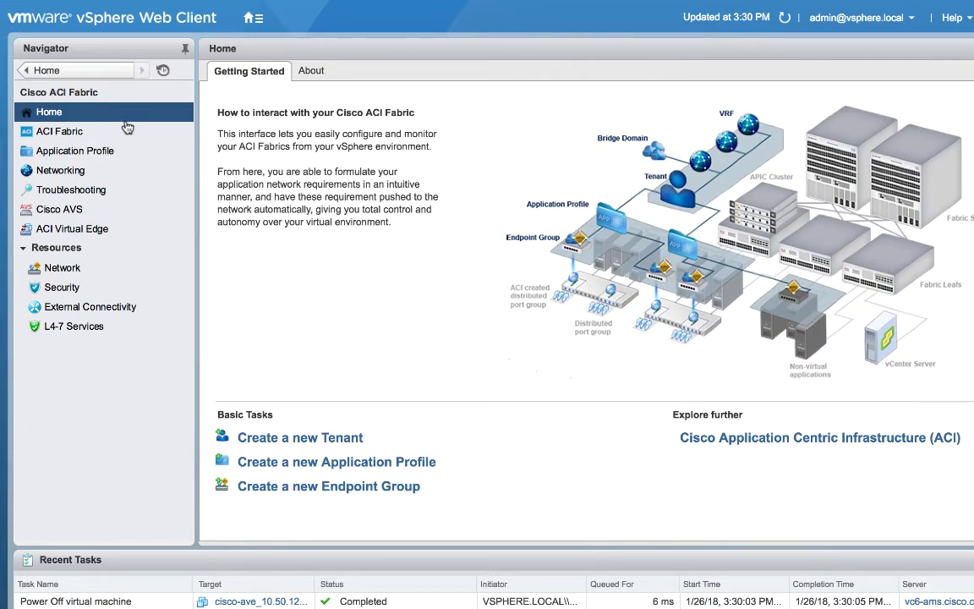
left_click(80, 132)
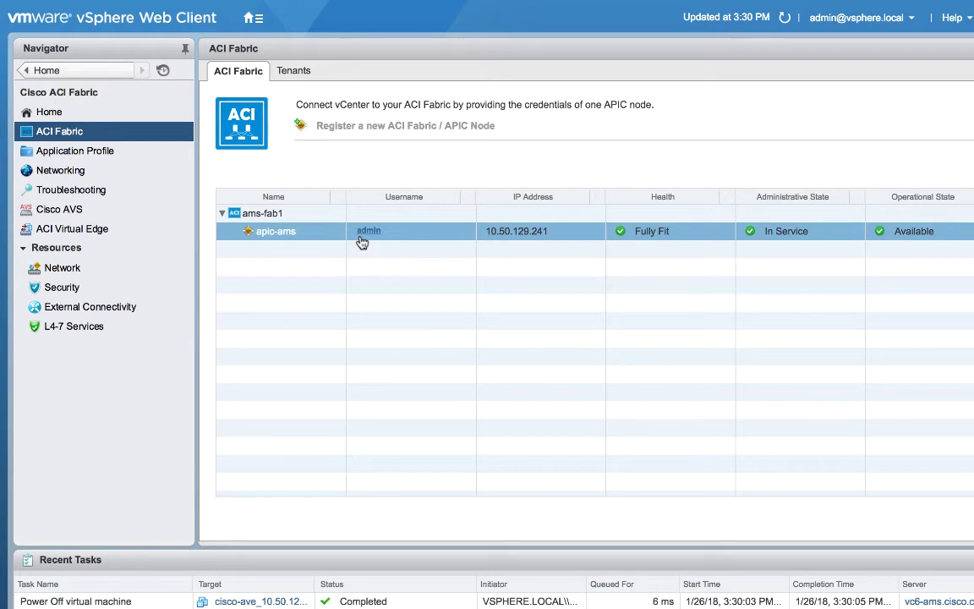
left_click(103, 232)
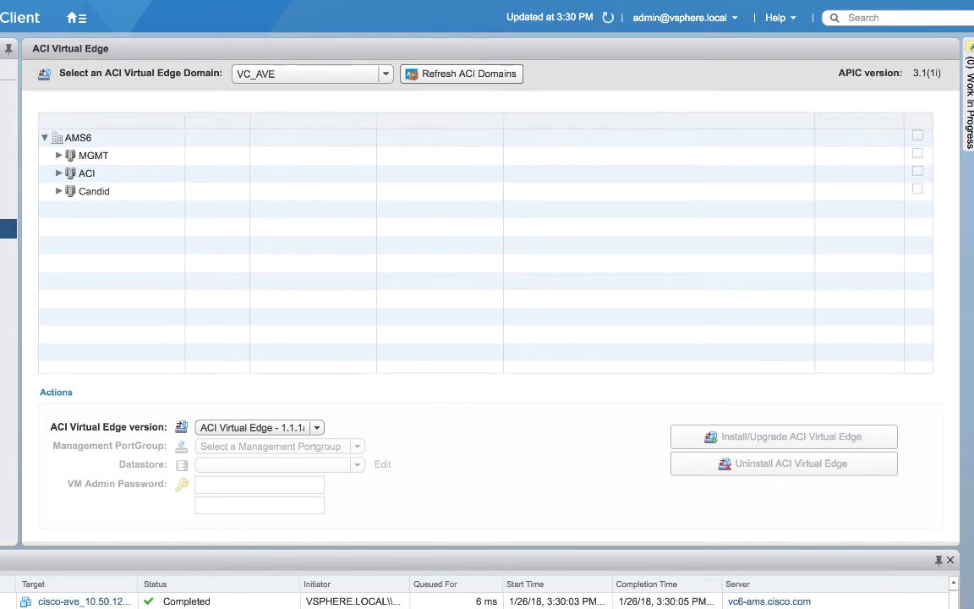
Step: Expand the ACI cluster in the VC_AVE domain, check its hosts' status, and mark host 10.50.129.104 for ACI Virtual Edge deployment
left_click(62, 173)
left_click(59, 172)
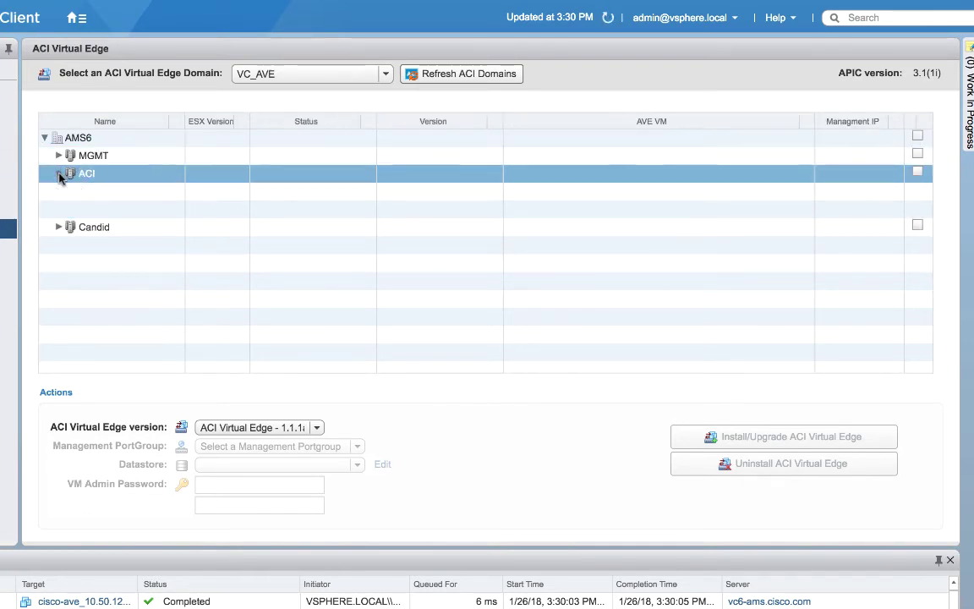
left_click(139, 209)
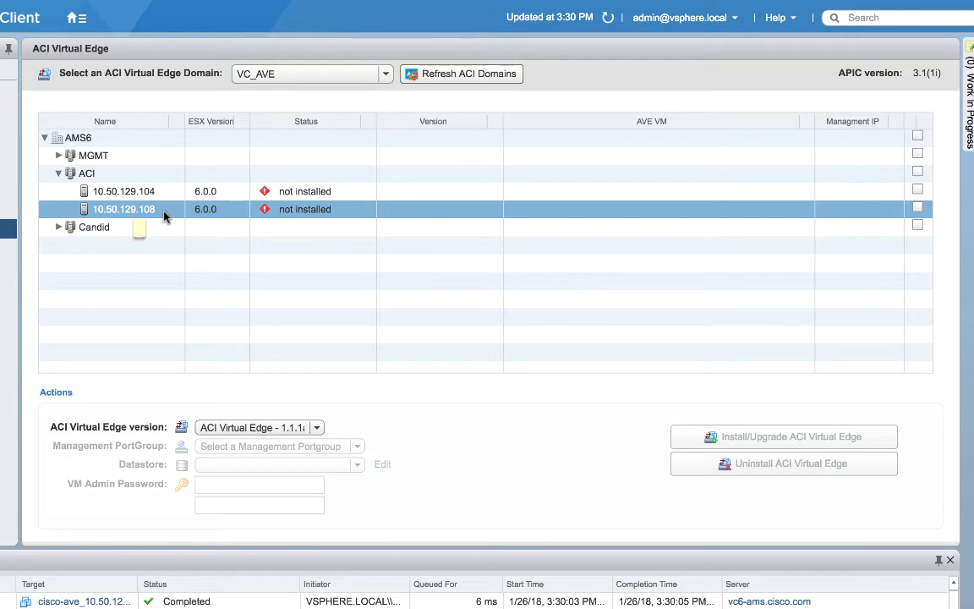
left_click(300, 195)
left_click(302, 214)
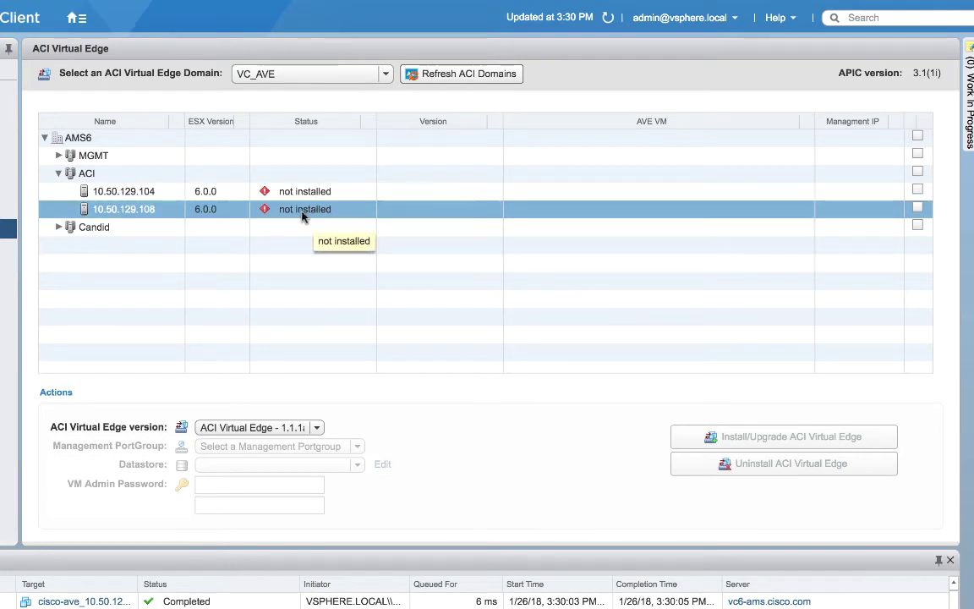
left_click(570, 193)
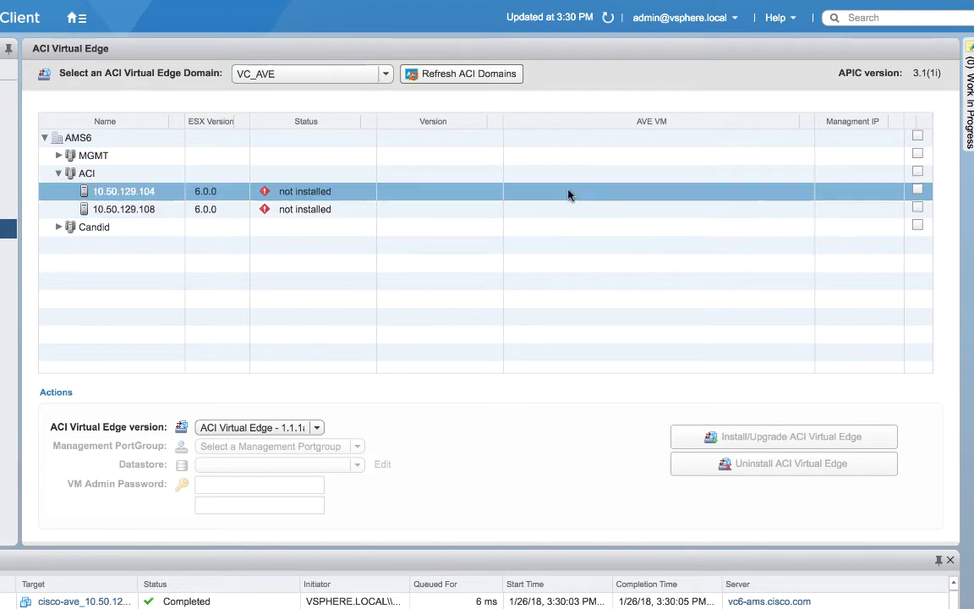
left_click(161, 193)
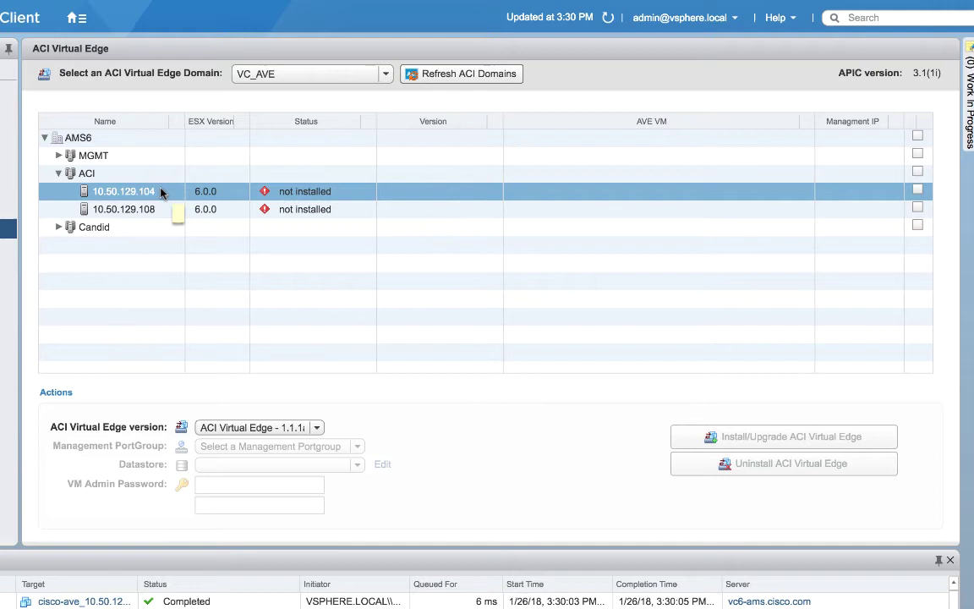
left_click(917, 189)
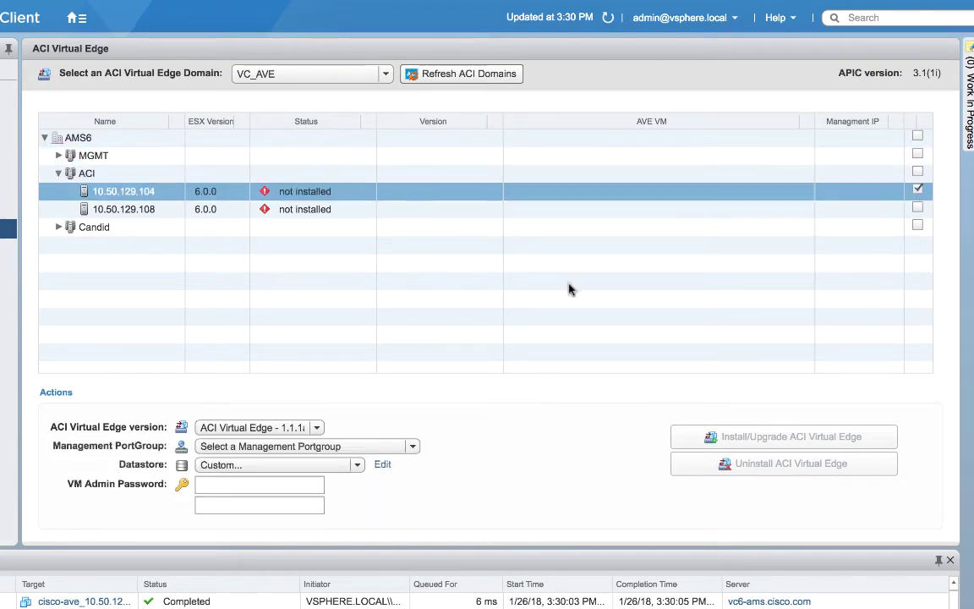
Step: Assign management port group VM_10.50.129.x/24 (Local vSwitch) - IP Pool and accept local datastore1 for host 10.50.129.104
left_click(278, 429)
left_click(278, 428)
left_click(349, 446)
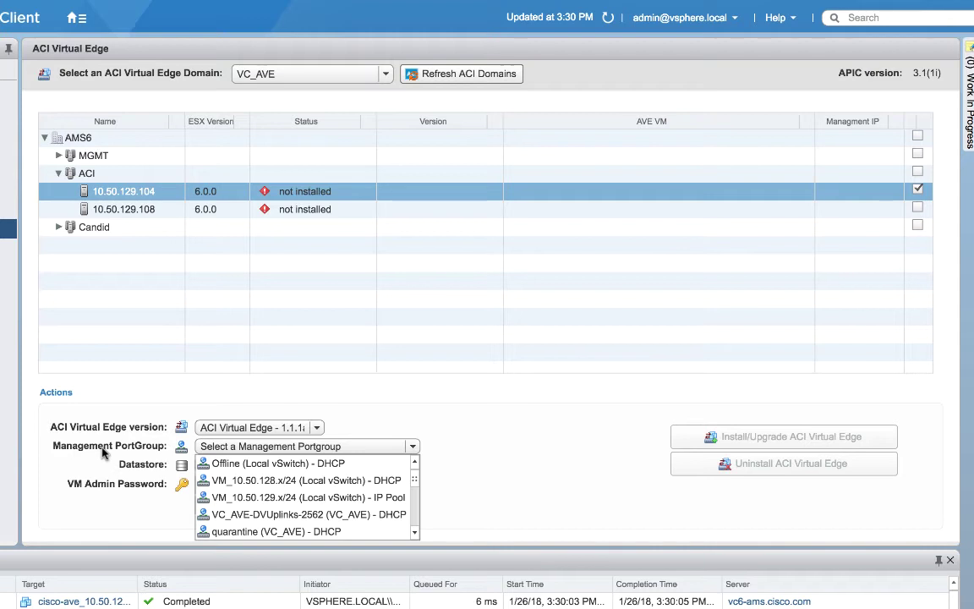
left_click(291, 499)
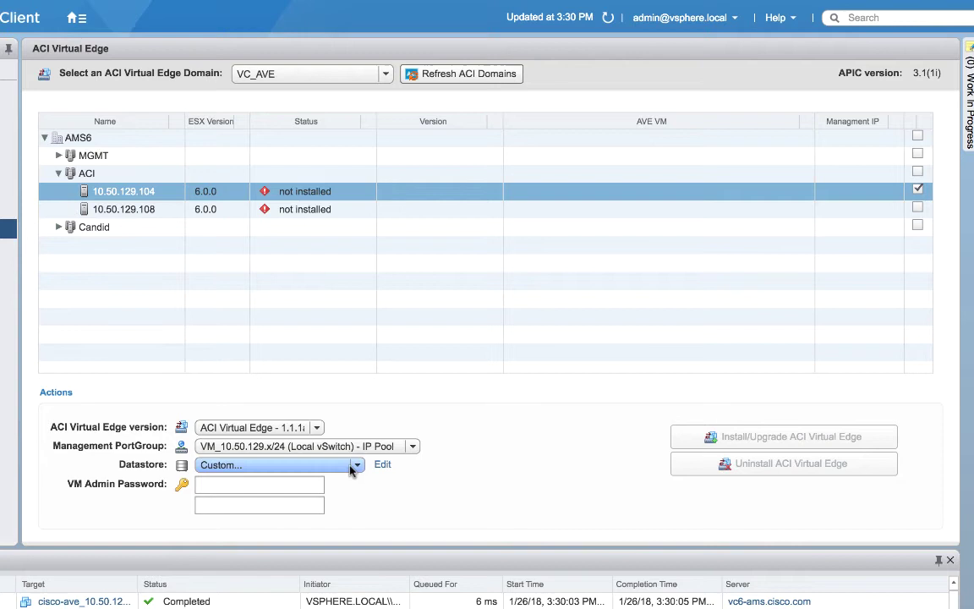
left_click(382, 466)
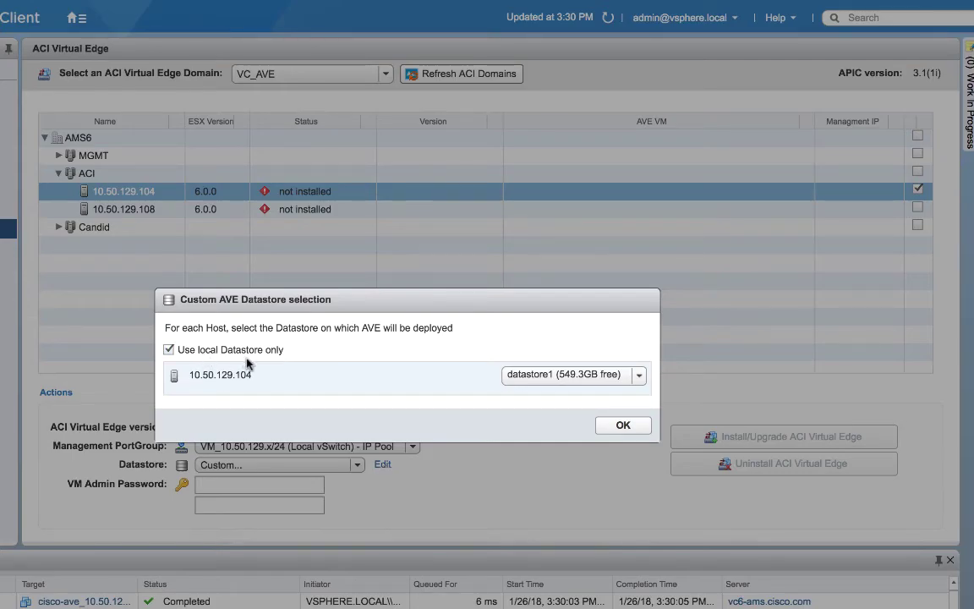
left_click(621, 425)
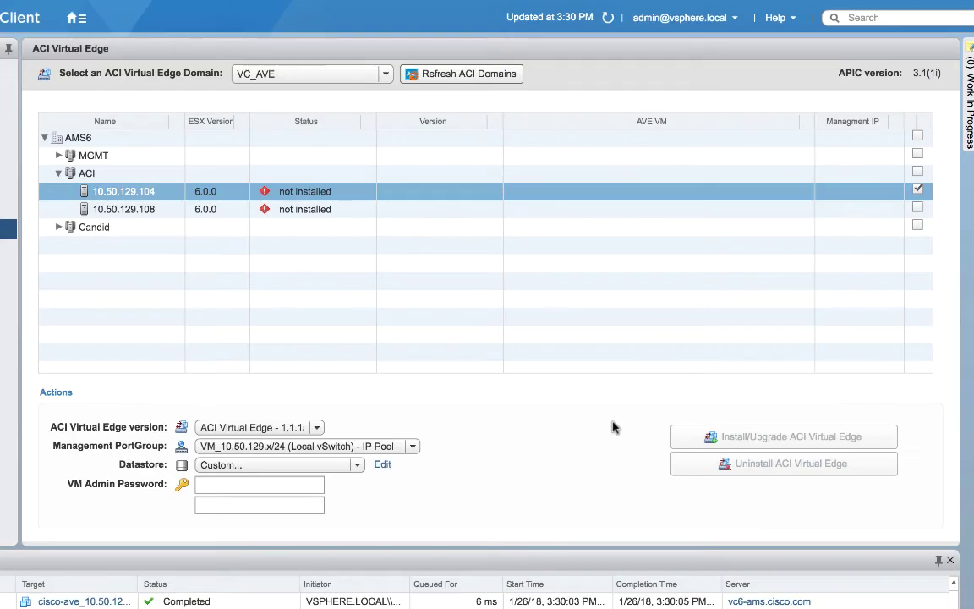
Step: Enter and repeat the VM admin password, and start the ACI Virtual Edge installation on the selected host
left_click(283, 486)
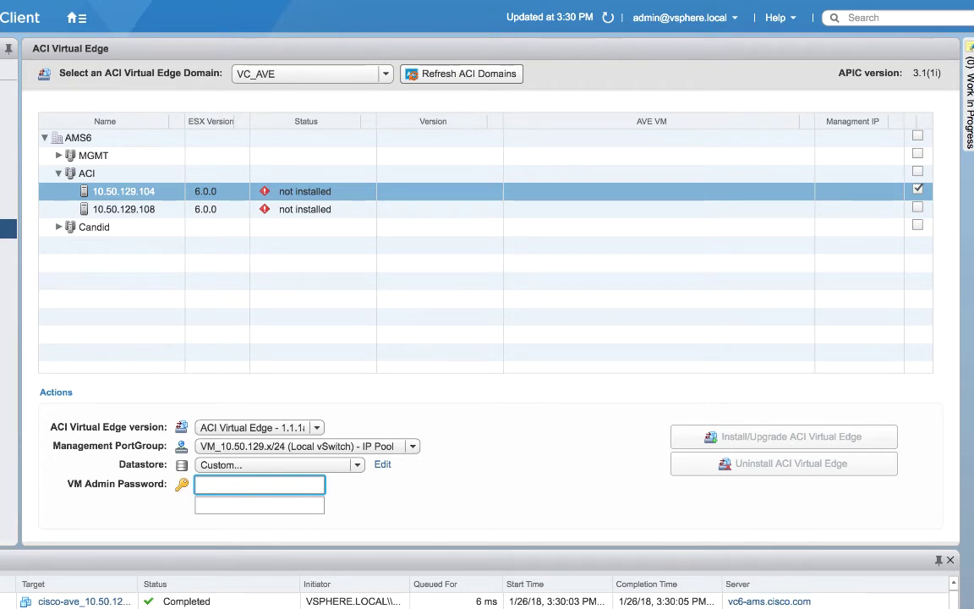
type("********")
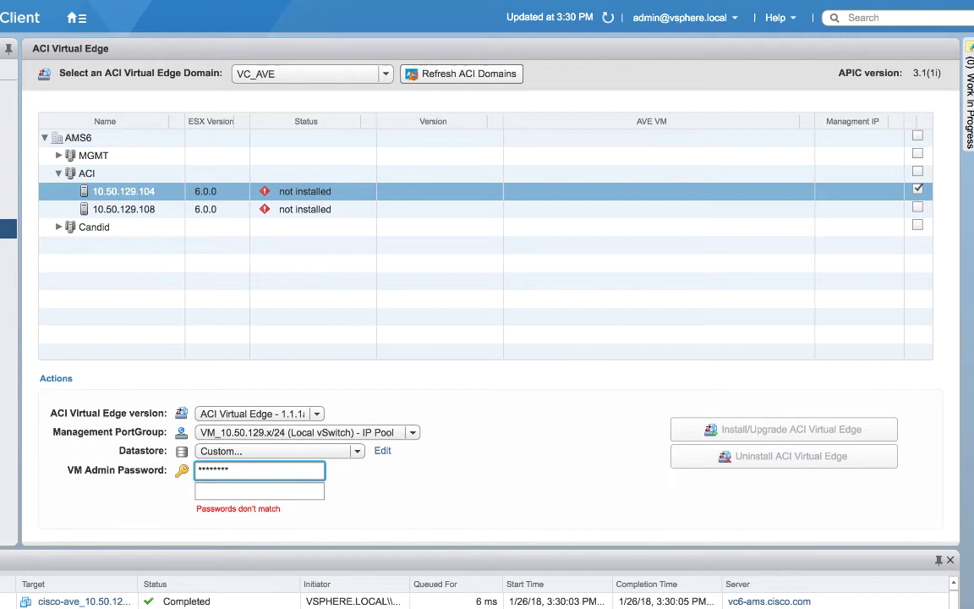
left_click(258, 490)
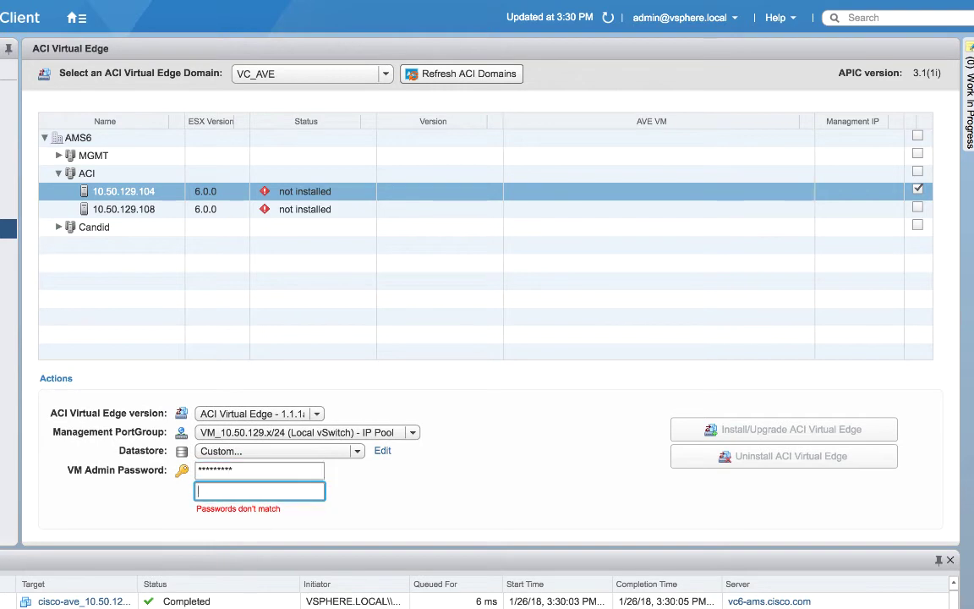
type("*********")
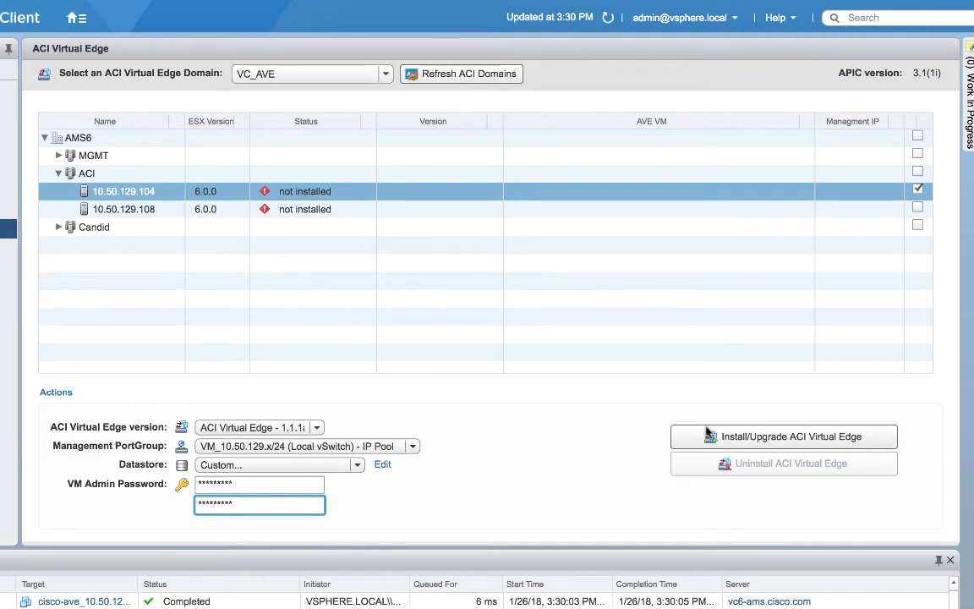
left_click(763, 443)
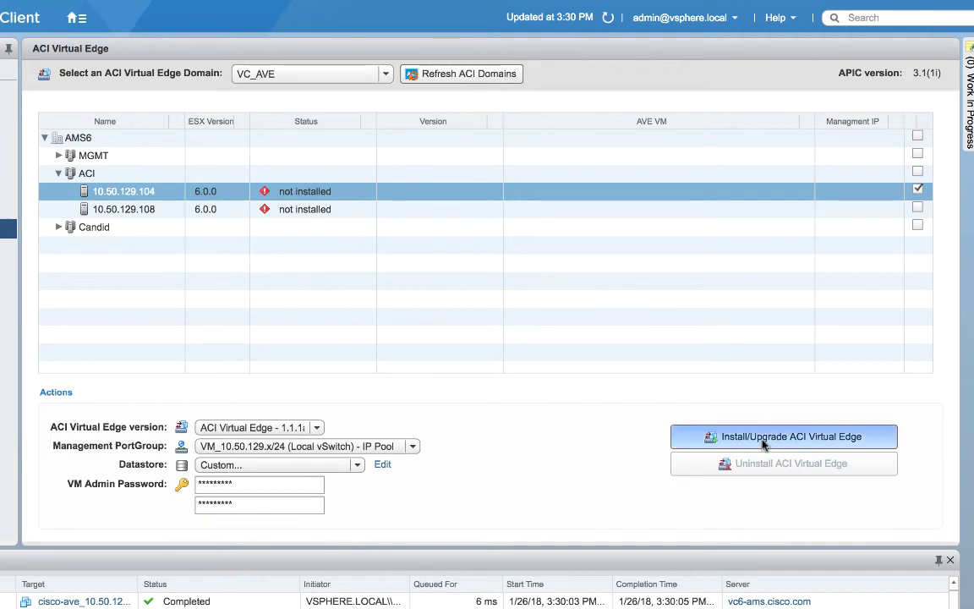
left_click(370, 397)
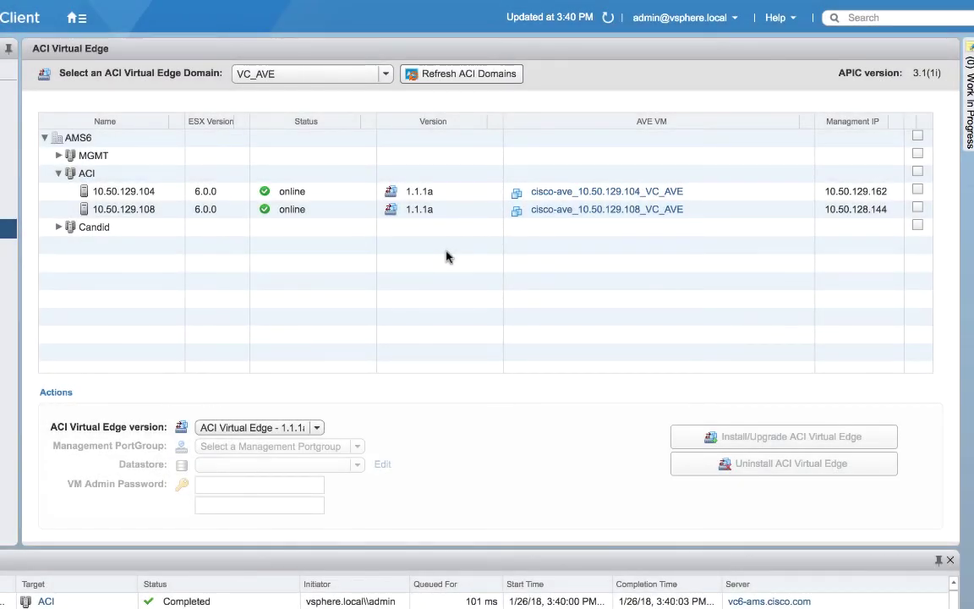
Step: Examine the ACI Virtual Edge status and version of both hosts in the ACI cluster
left_click(163, 193)
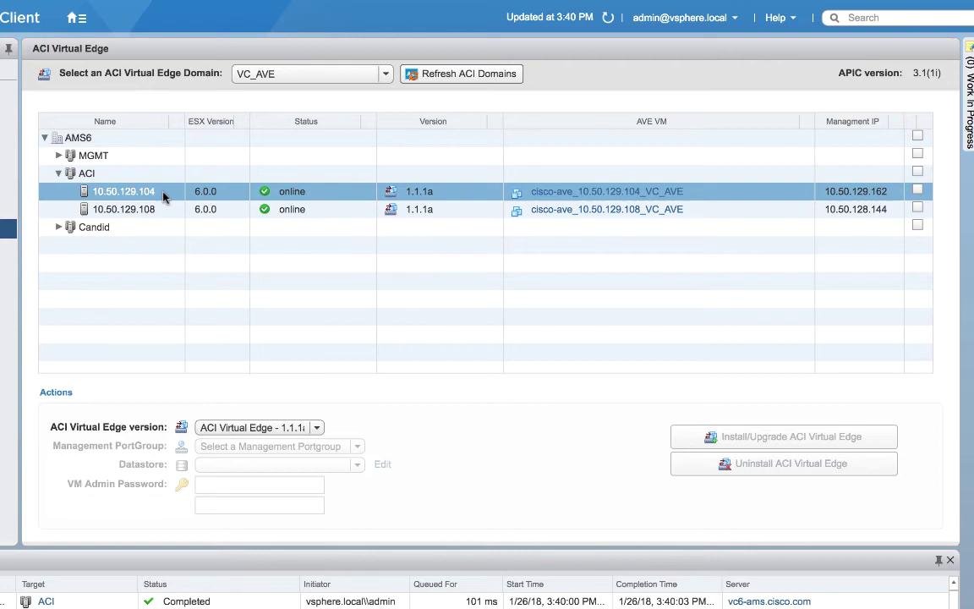
left_click(150, 212)
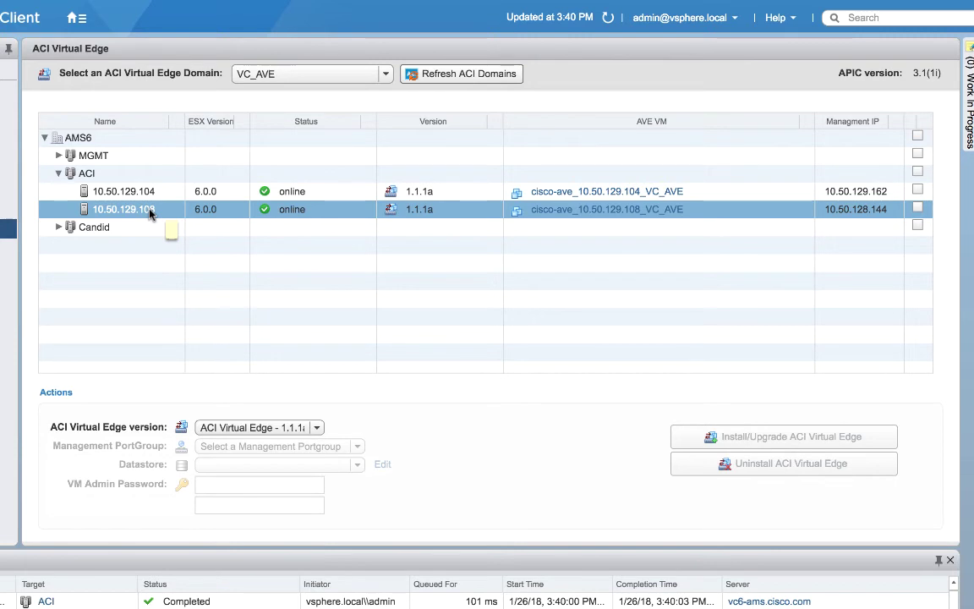
left_click(282, 228)
left_click(284, 175)
left_click(298, 195)
left_click(302, 224)
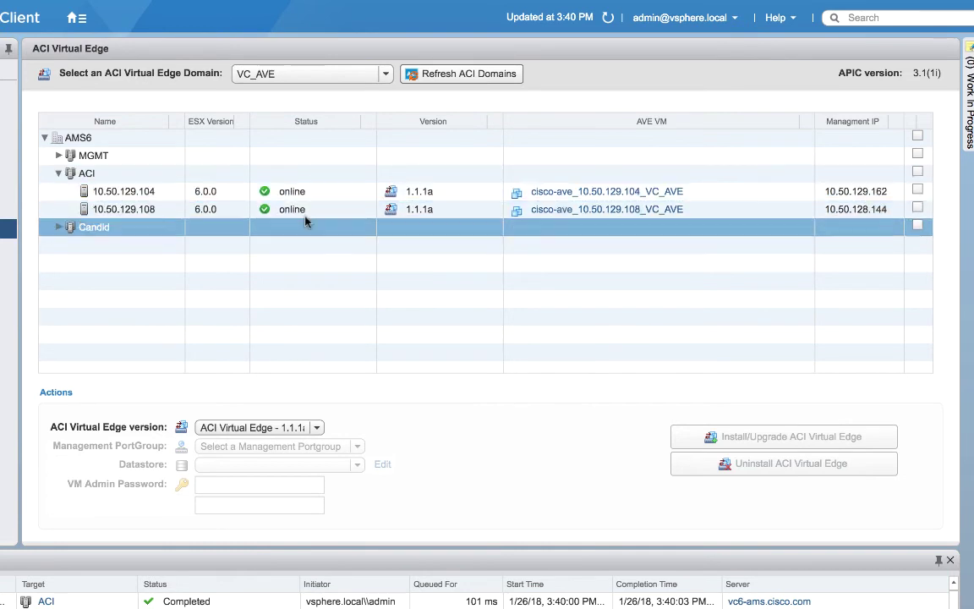
left_click(449, 244)
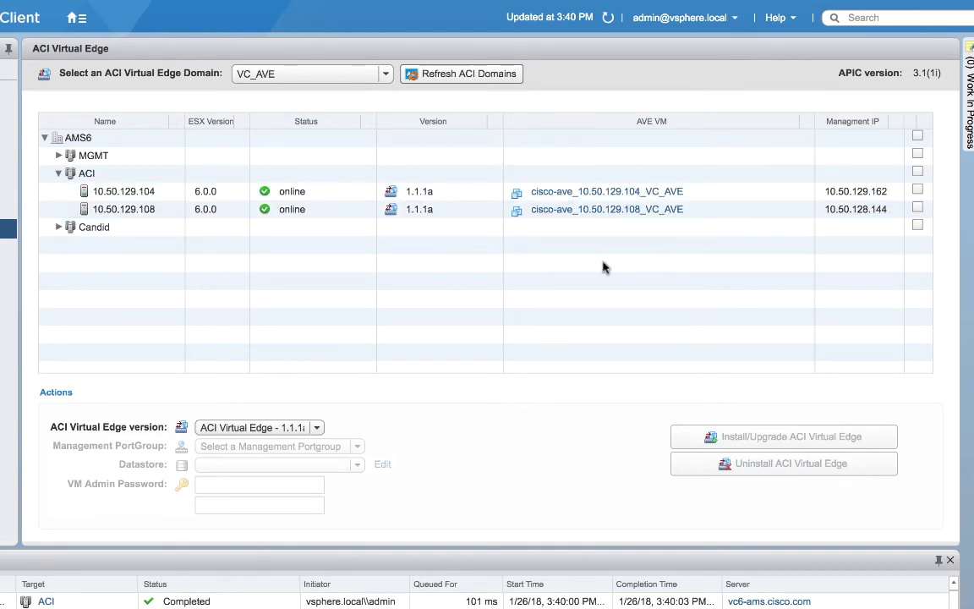
left_click(473, 225)
left_click(452, 210)
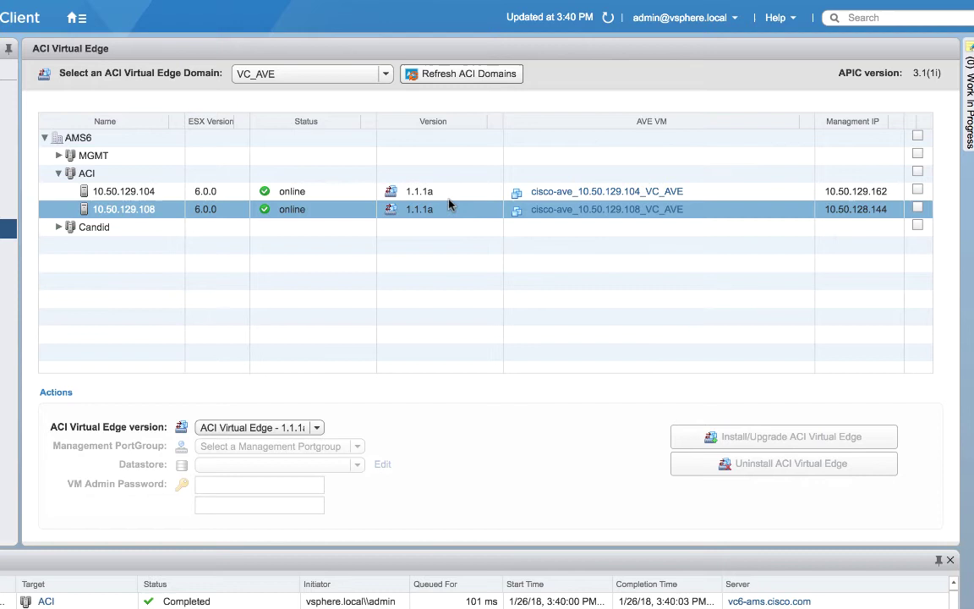
Step: Compare the AVE VM names and management IP addresses of the two ACI cluster hosts
left_click(564, 228)
left_click(617, 191)
left_click(624, 213)
left_click(630, 191)
left_click(622, 210)
left_click(623, 192)
left_click(627, 211)
left_click(854, 225)
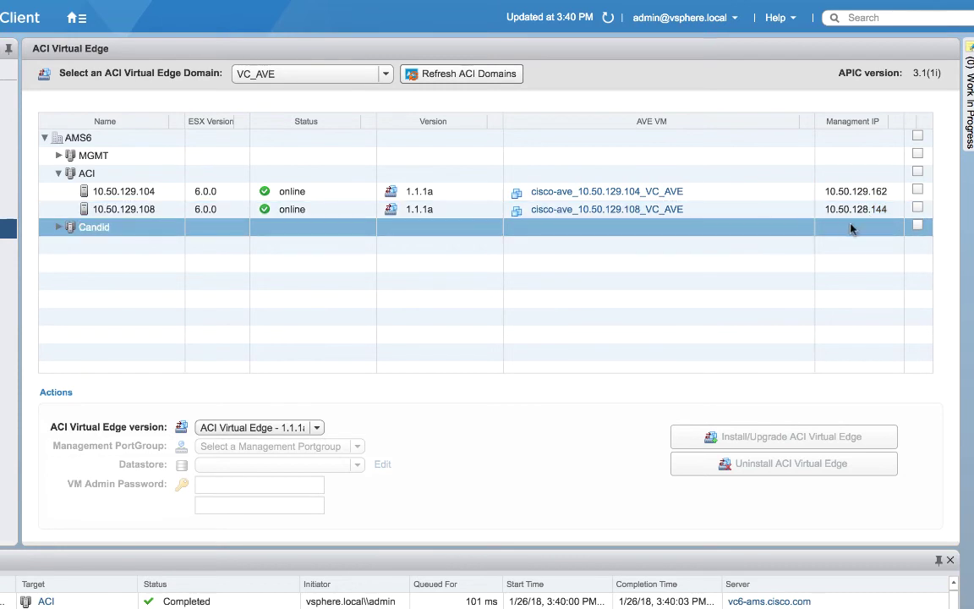
left_click(837, 177)
left_click(840, 209)
left_click(842, 192)
left_click(842, 211)
left_click(843, 192)
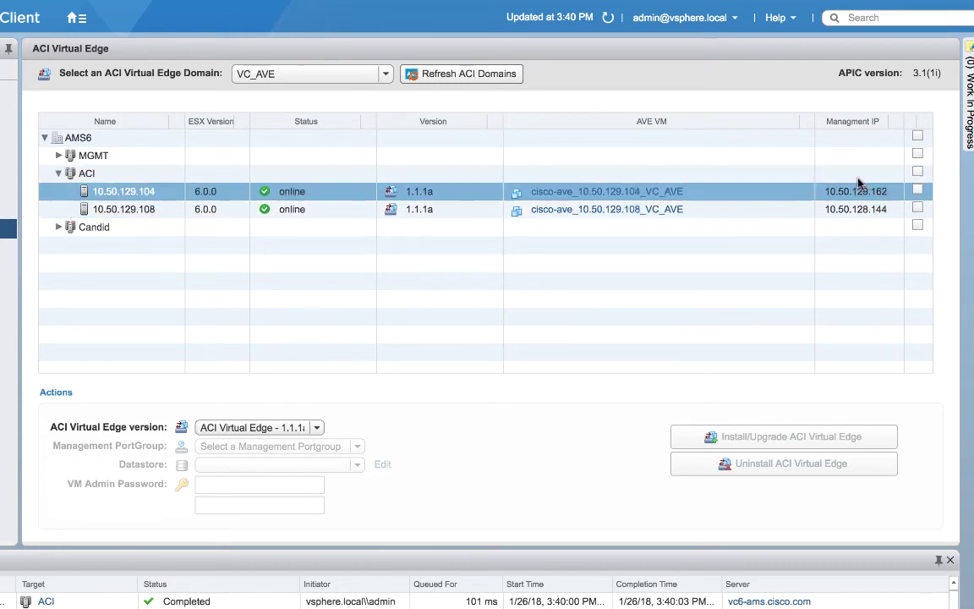
left_click(839, 211)
left_click(841, 174)
left_click(856, 211)
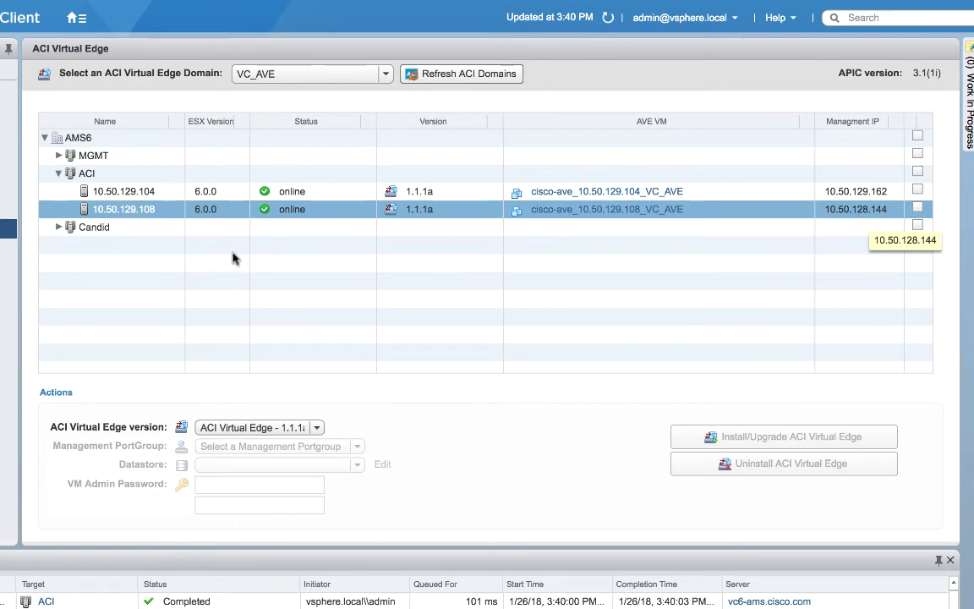
Step: Open the Hosts and Clusters inventory, widen the navigator, and review the summaries and related networks of the two cisco-ave VMs
left_click(8, 101)
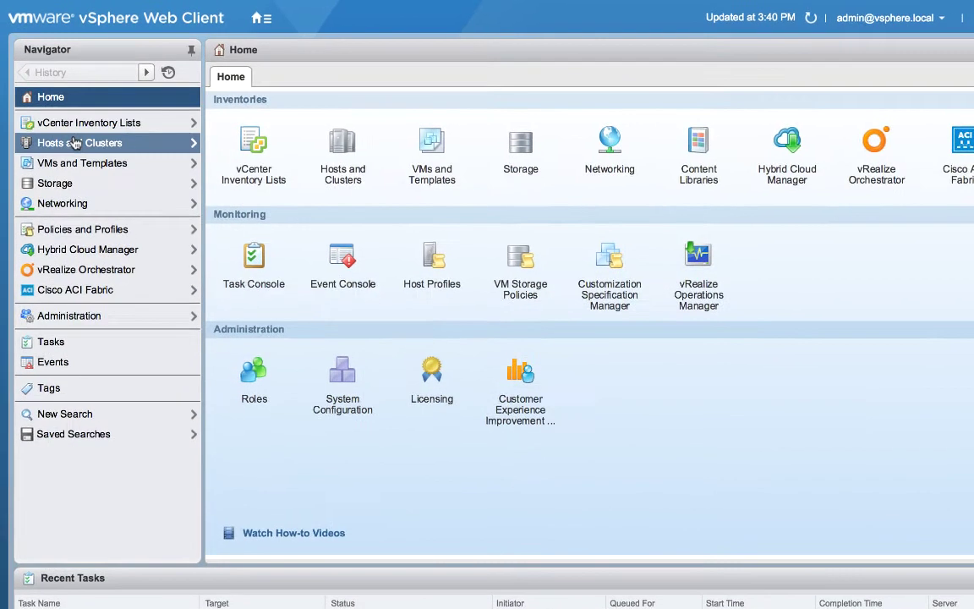
left_click(49, 130)
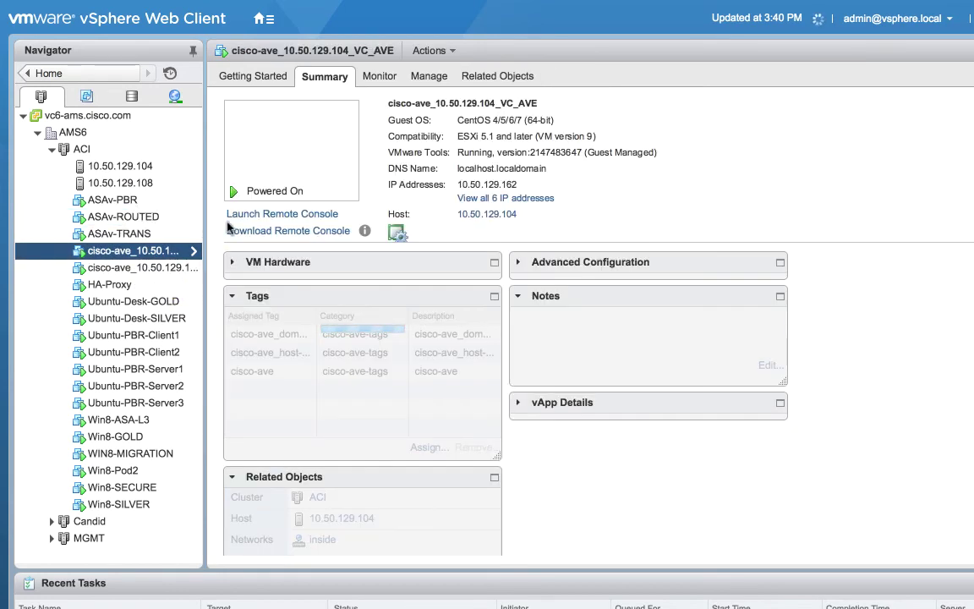
left_click_drag(206, 250, 264, 250)
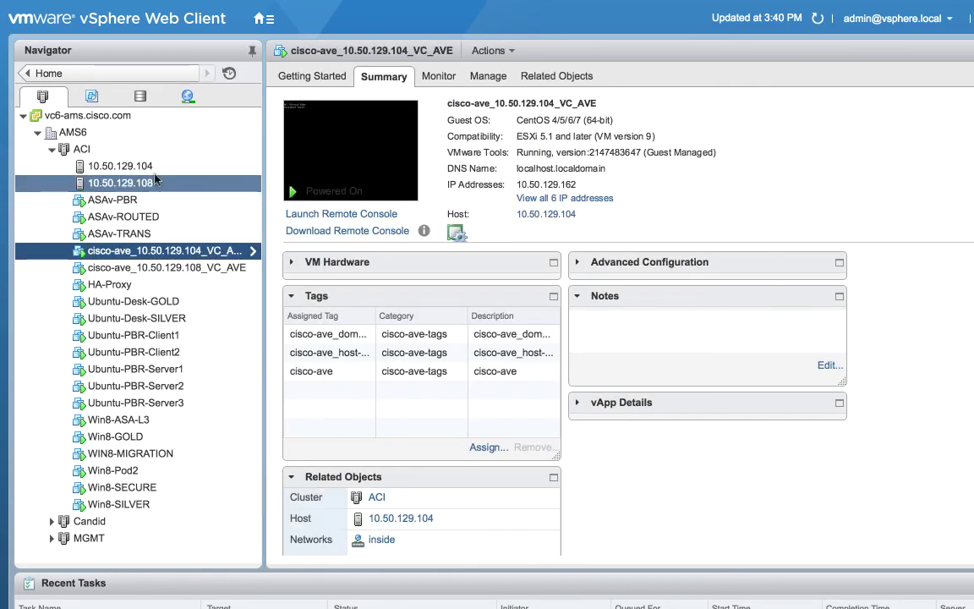
left_click(198, 268)
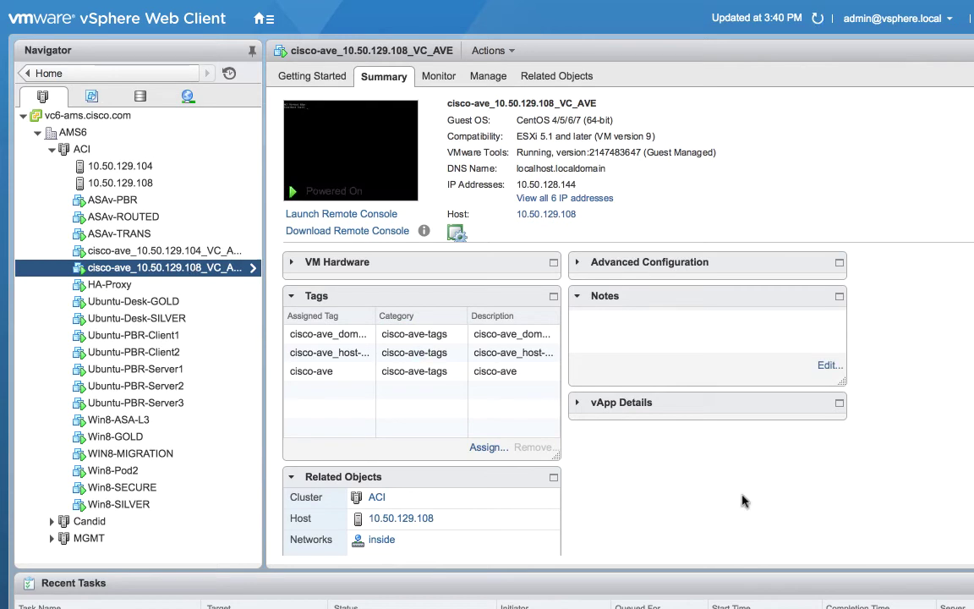
scroll(744, 501, "down", 3)
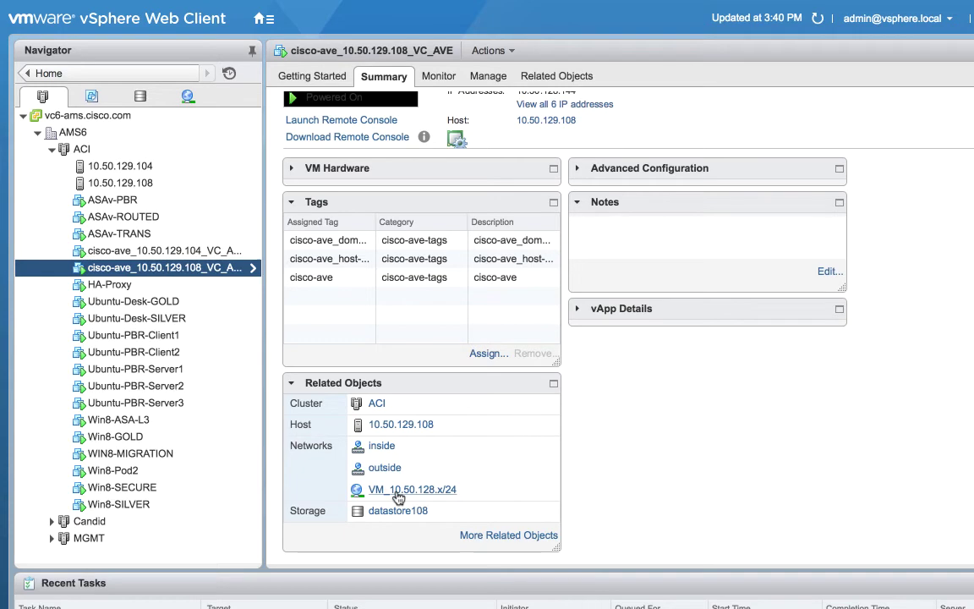
Step: Open the Networking inventory and examine the VLAN IDs of the infra, inside and outside port groups on the VC_AVE distributed switch
left_click(89, 73)
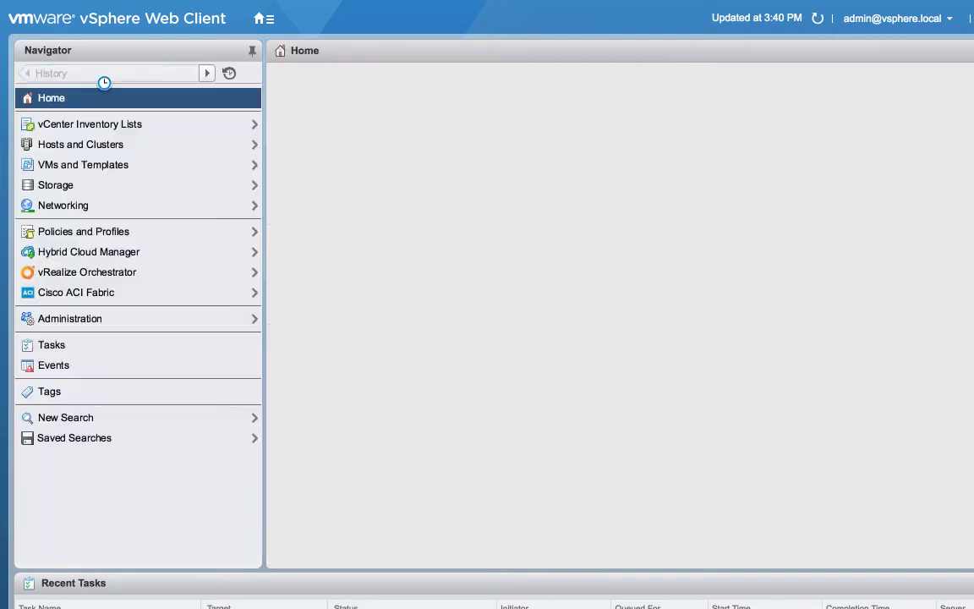
left_click(93, 205)
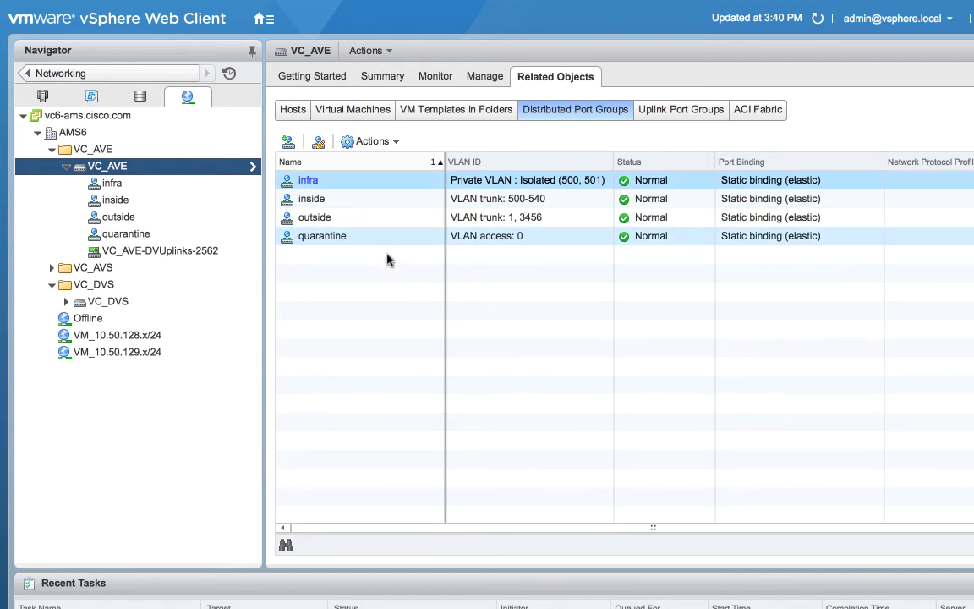
left_click(386, 198)
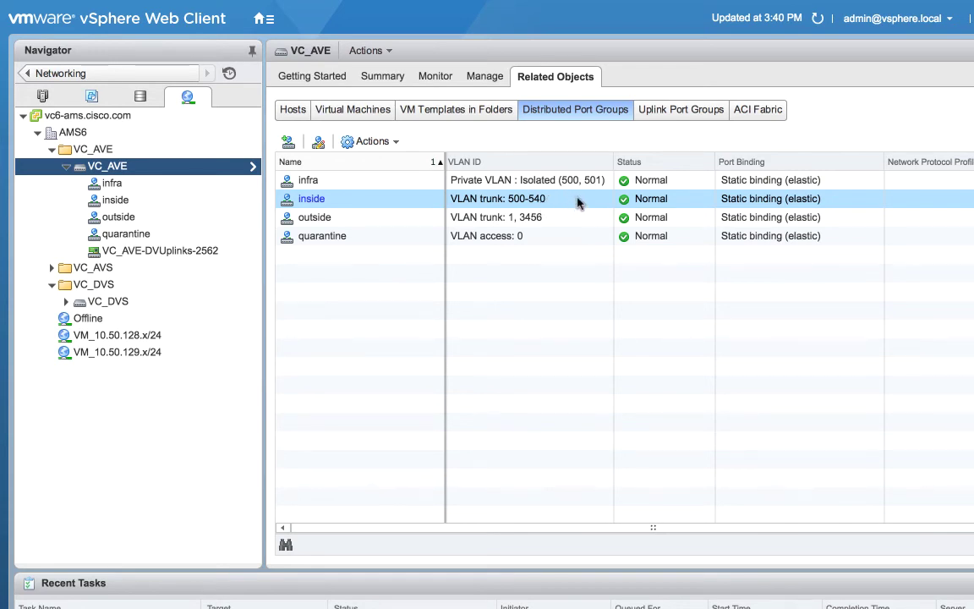
left_click(558, 180)
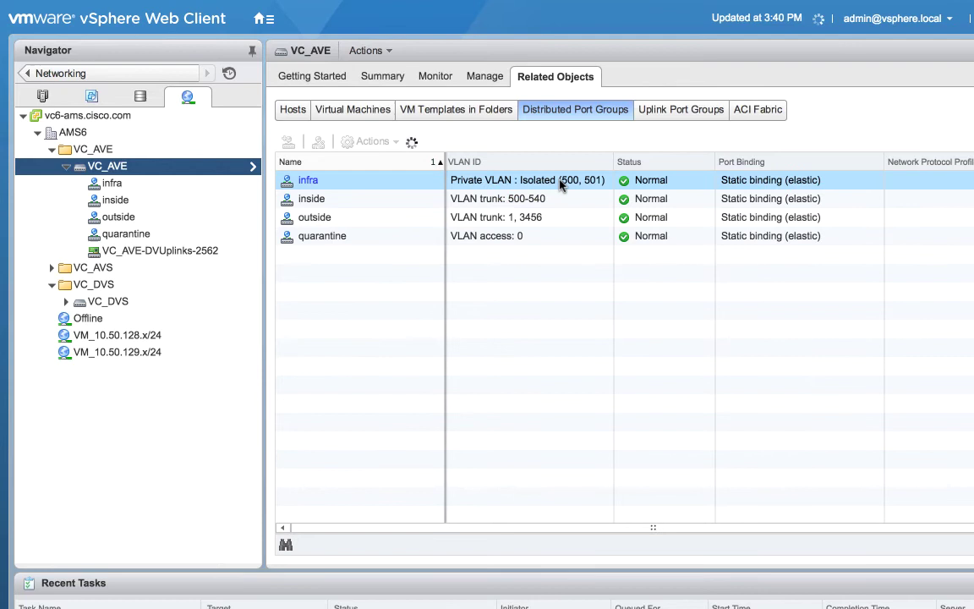
left_click(533, 217)
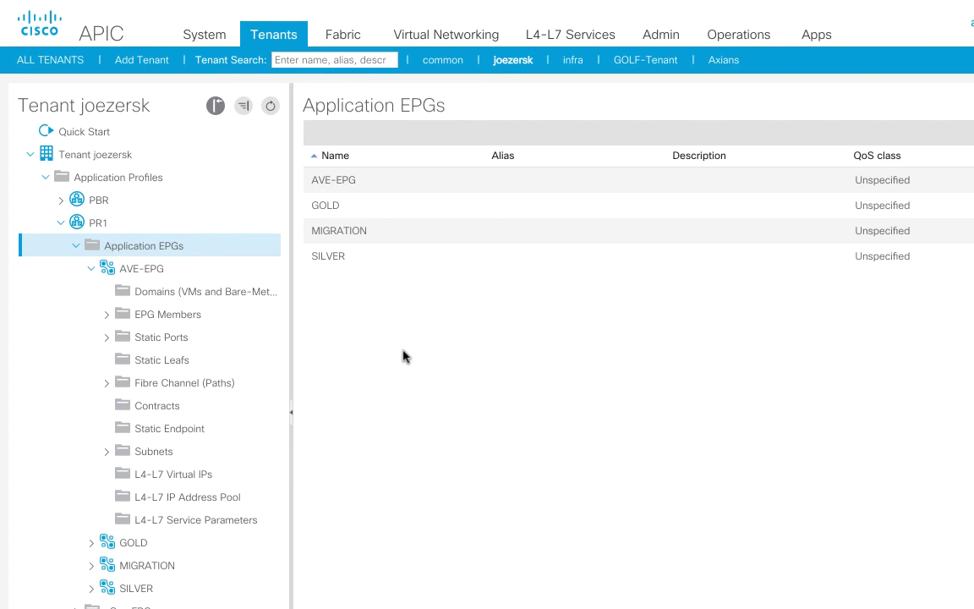
Step: Switch to Cisco APIC and associate AVE-EPG under PR1 with the VC_AVE VMM domain, keeping the AVE switching mode
left_click(142, 276)
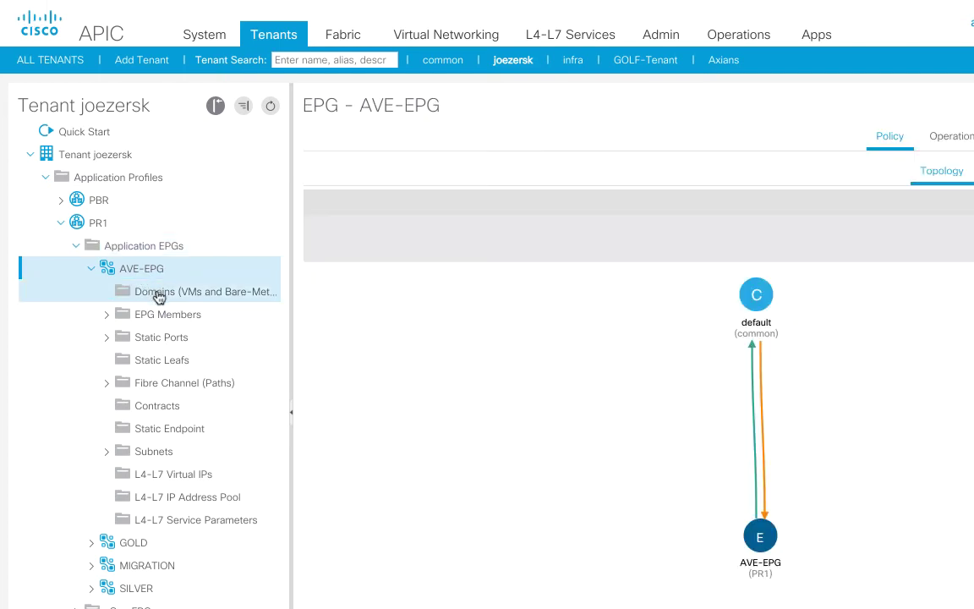
left_click(155, 294)
right_click(157, 296)
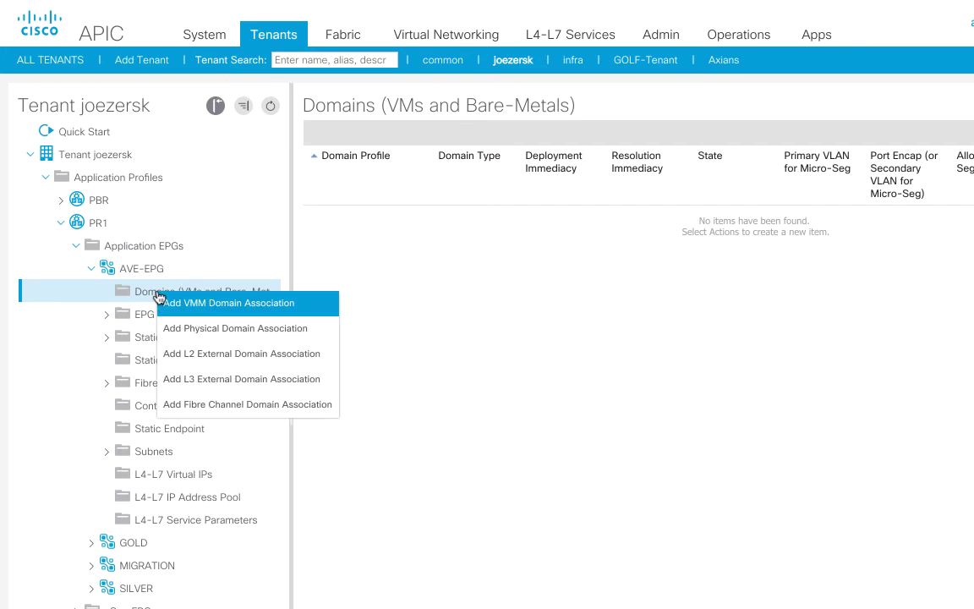
left_click(191, 309)
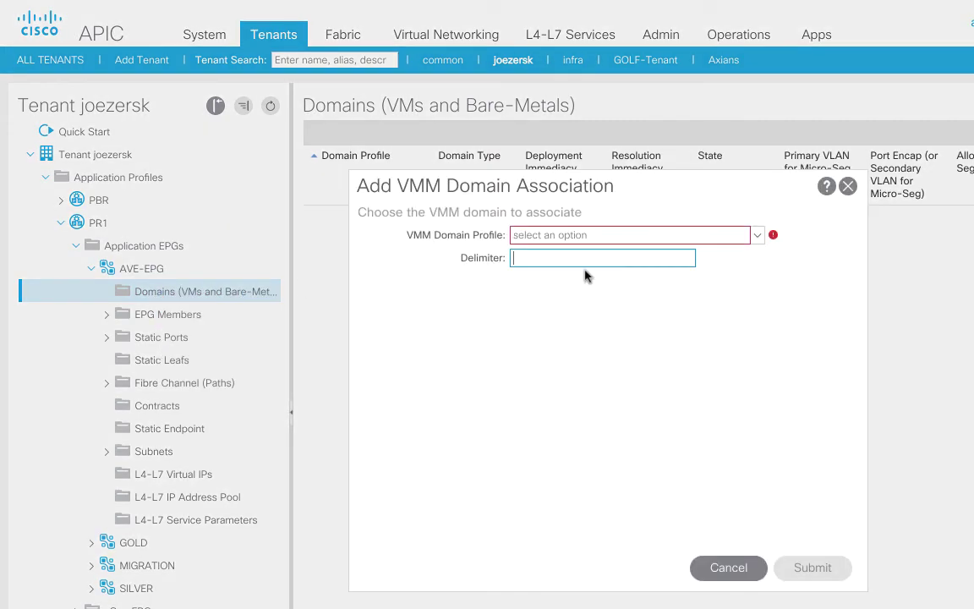
left_click(686, 244)
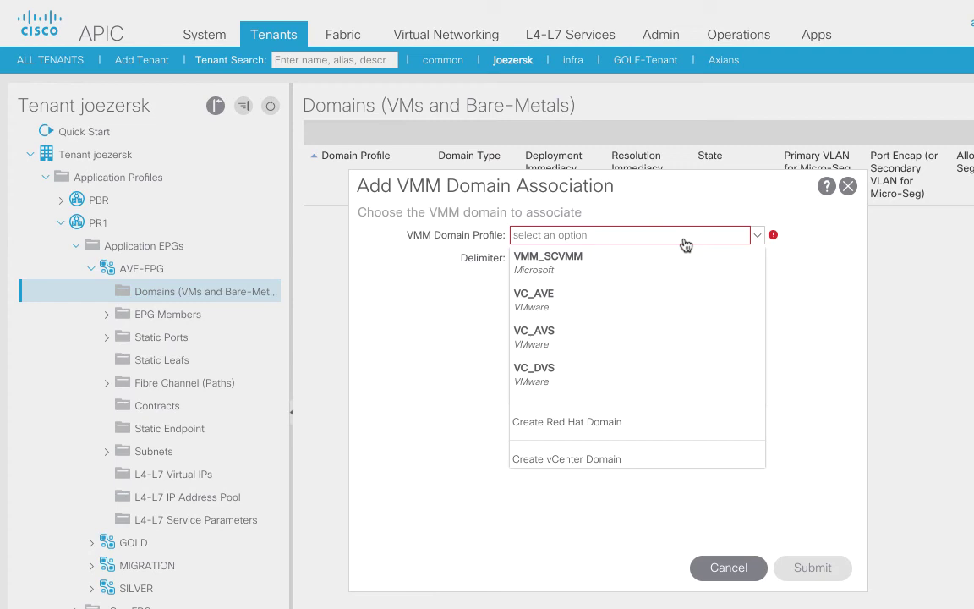
left_click(603, 302)
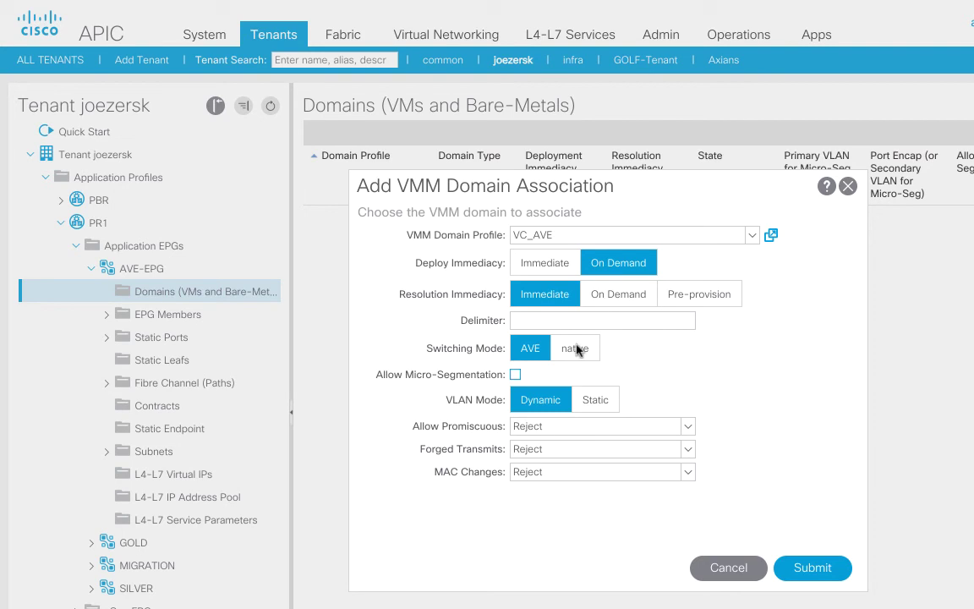
left_click(813, 568)
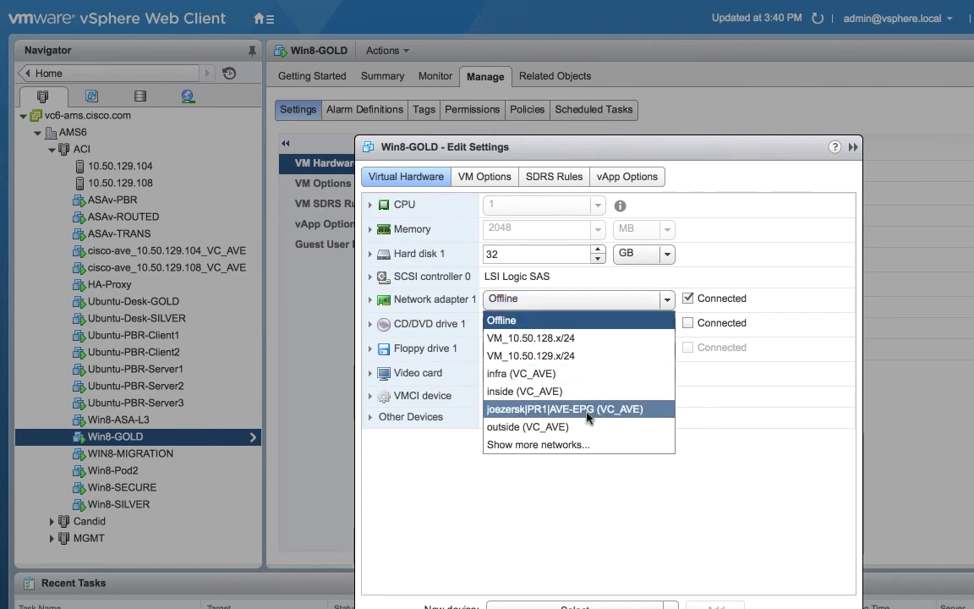
Step: Back in vSphere Web Client, assign network adapter 1 of Win8-GOLD and Win8-Pod2 to the PR1 AVE-EPG port group on VC_AVE
left_click(587, 411)
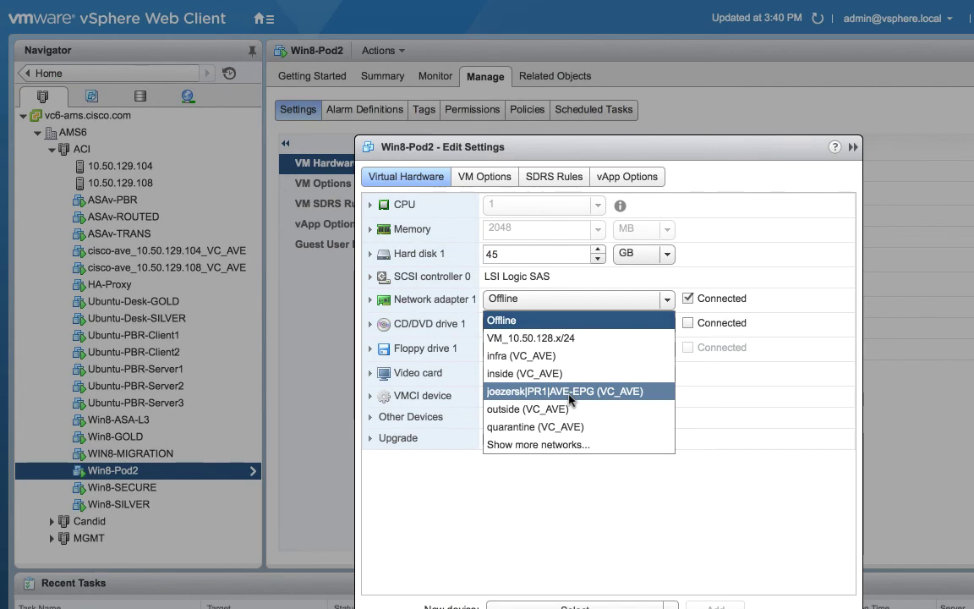
left_click(569, 394)
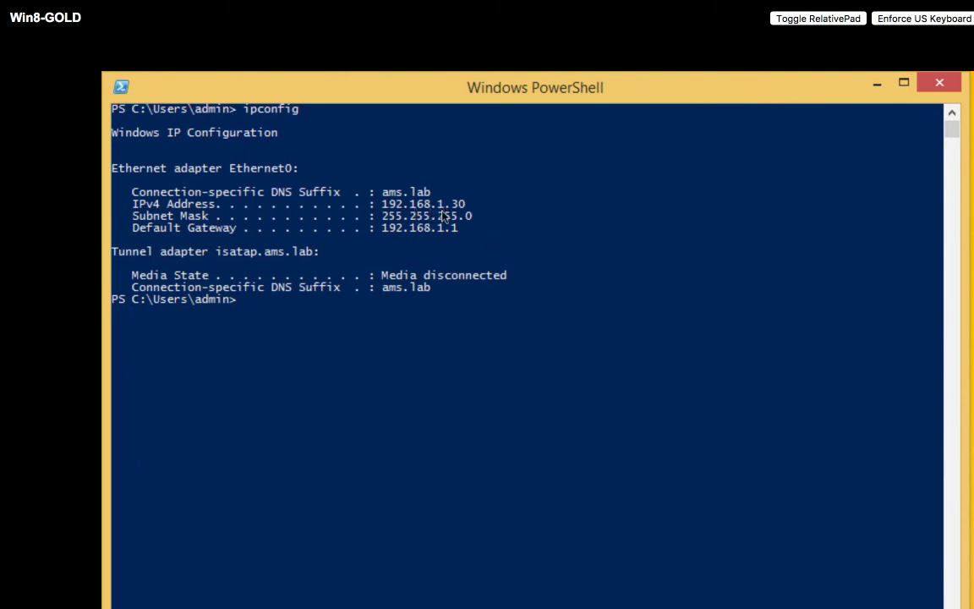
Step: Ping the default gateway 192.168.1.1 from PowerShell in the Win8-GOLD console, and stop the ping after a few replies
left_click(454, 328)
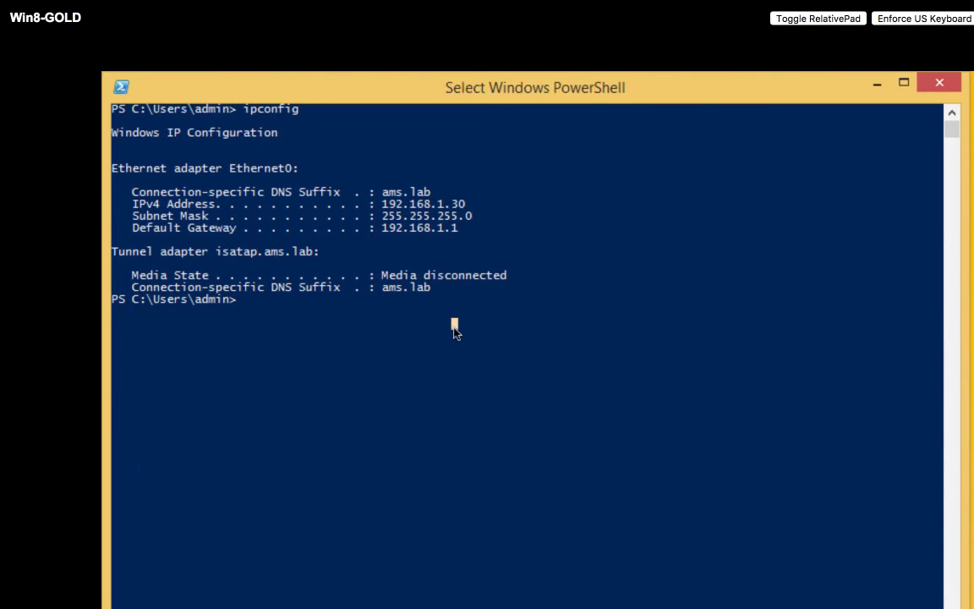
type("ping 192.168.1.1")
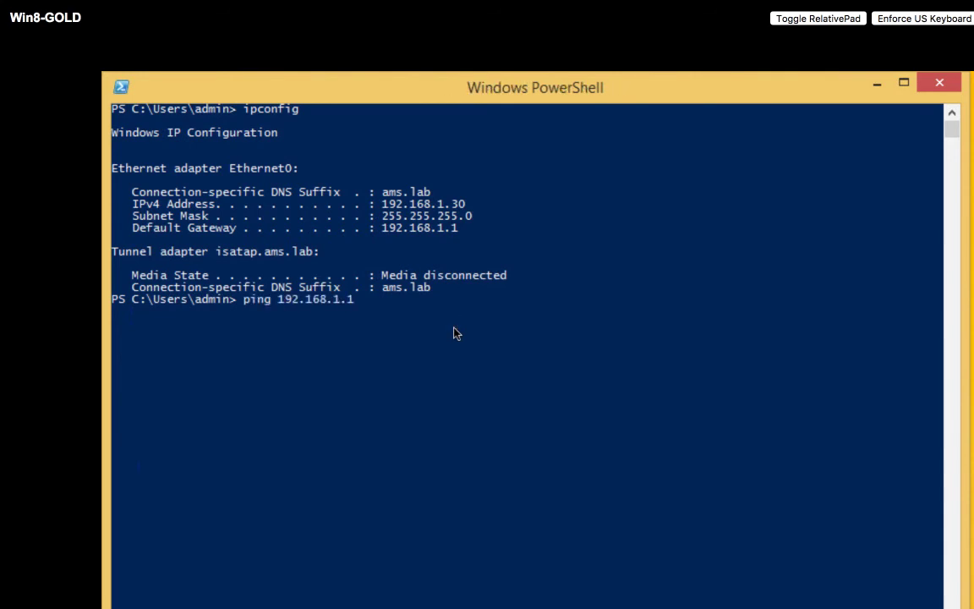
key("Return")
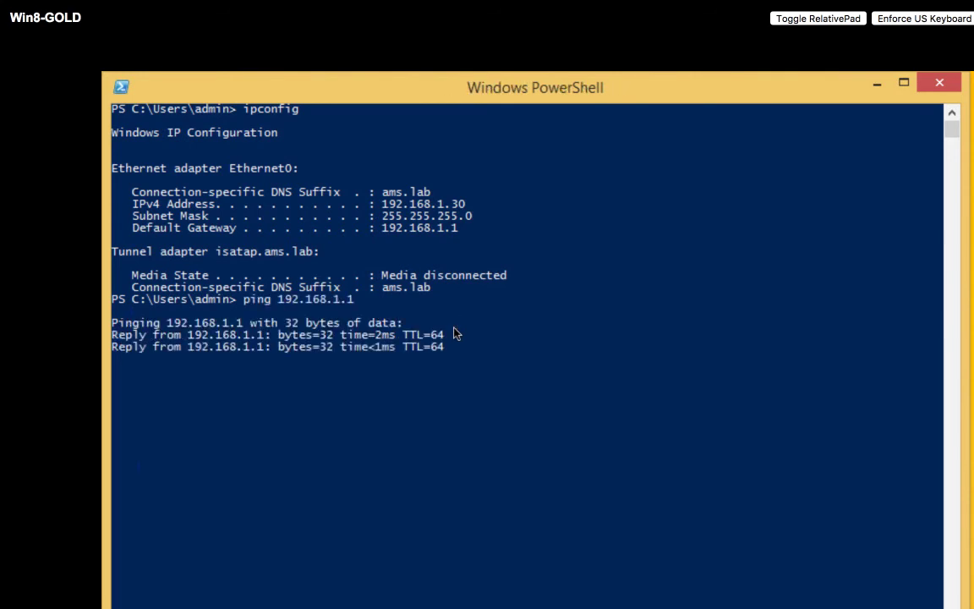
key("ctrl+c")
Step: Switch to the Win8-Pod2 console and ping the gateway 192.168.1.1, stopping it after a few replies
mouse_move(482, 4)
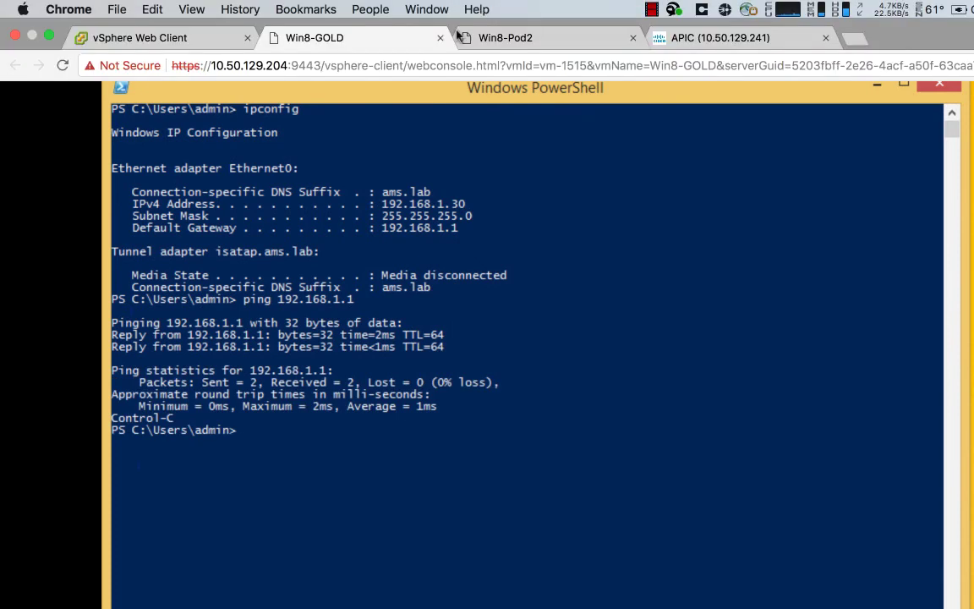
left_click(508, 38)
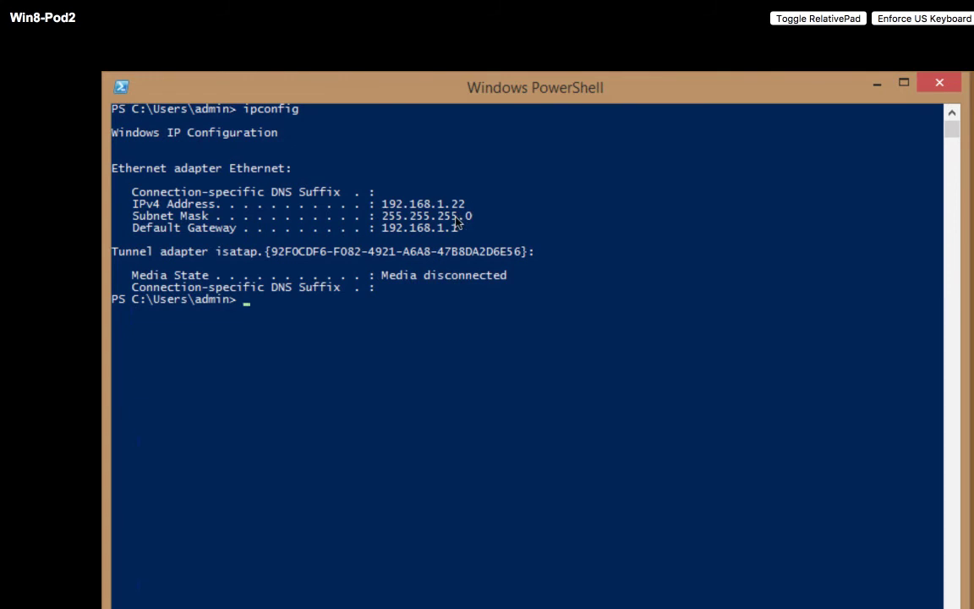
type("ping 192.168.1.1")
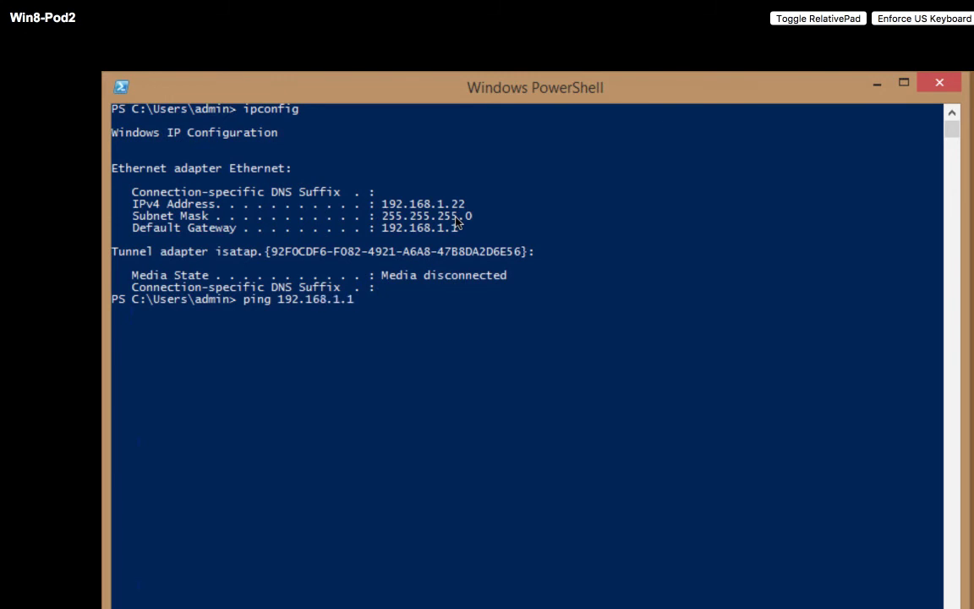
key("Return")
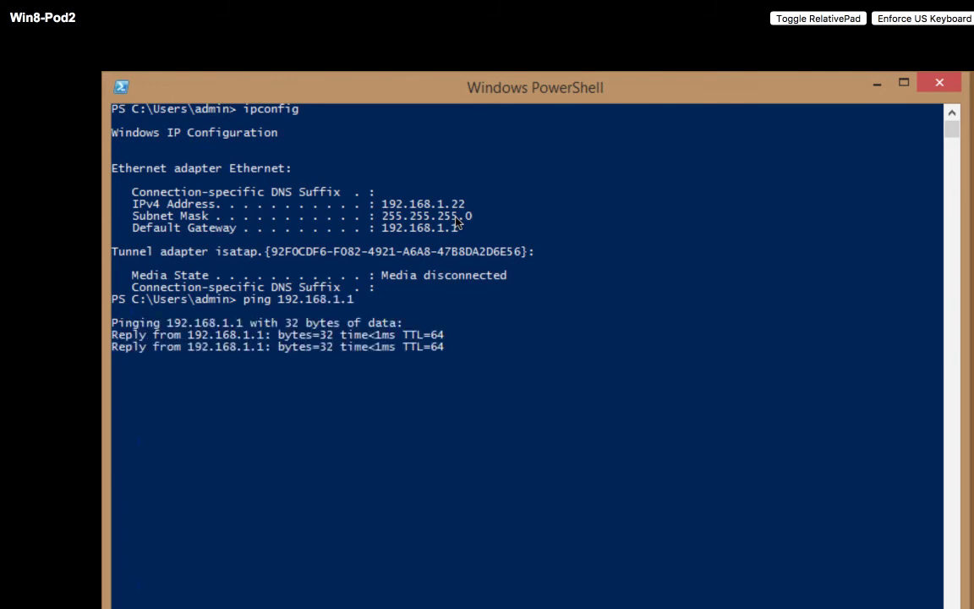
key("ctrl+c")
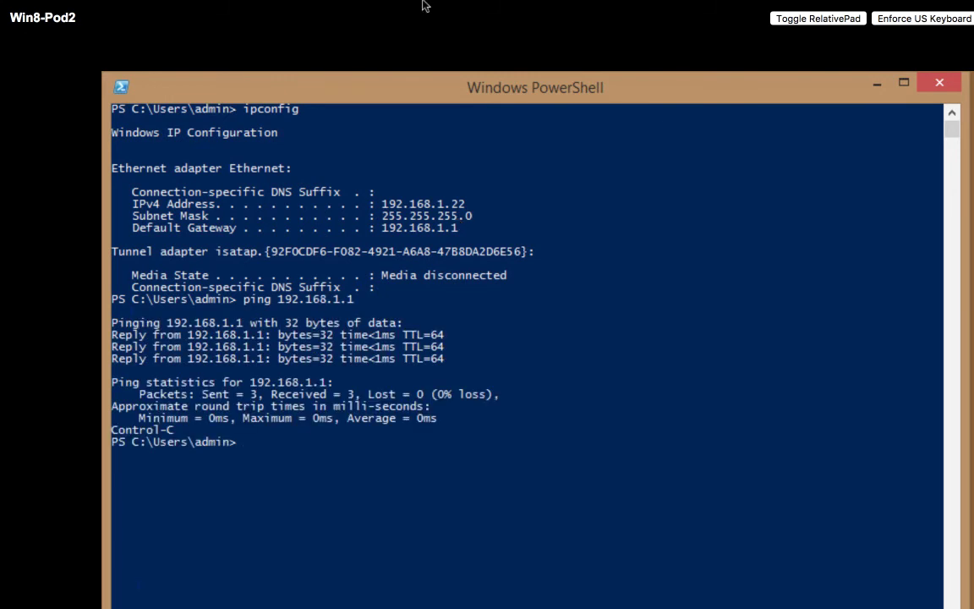
mouse_move(380, 10)
left_click(369, 43)
type("ping 192.16.8.")
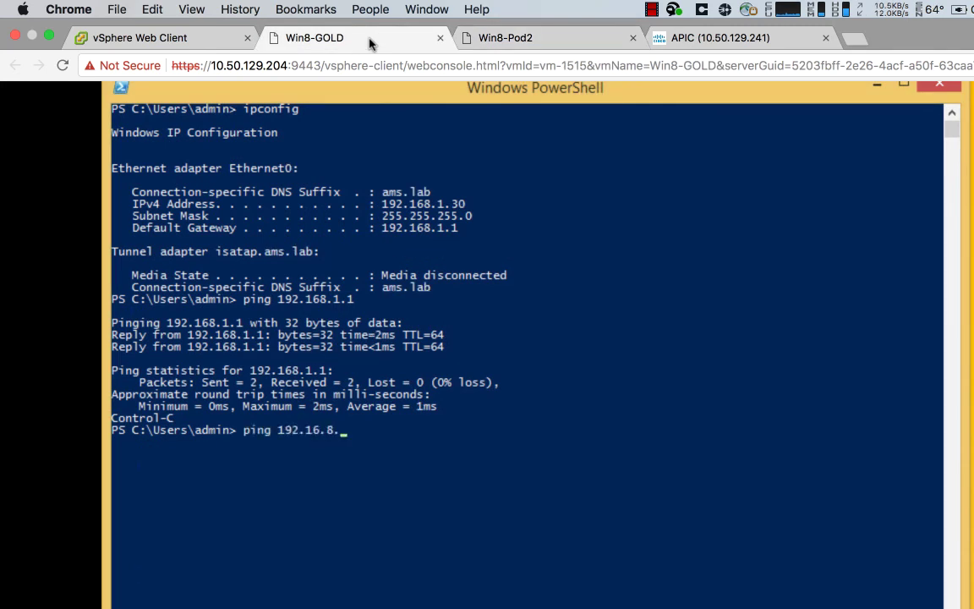
key("BackSpace")
key("BackSpace")
key("BackSpace")
type("8.1.22")
key("Return")
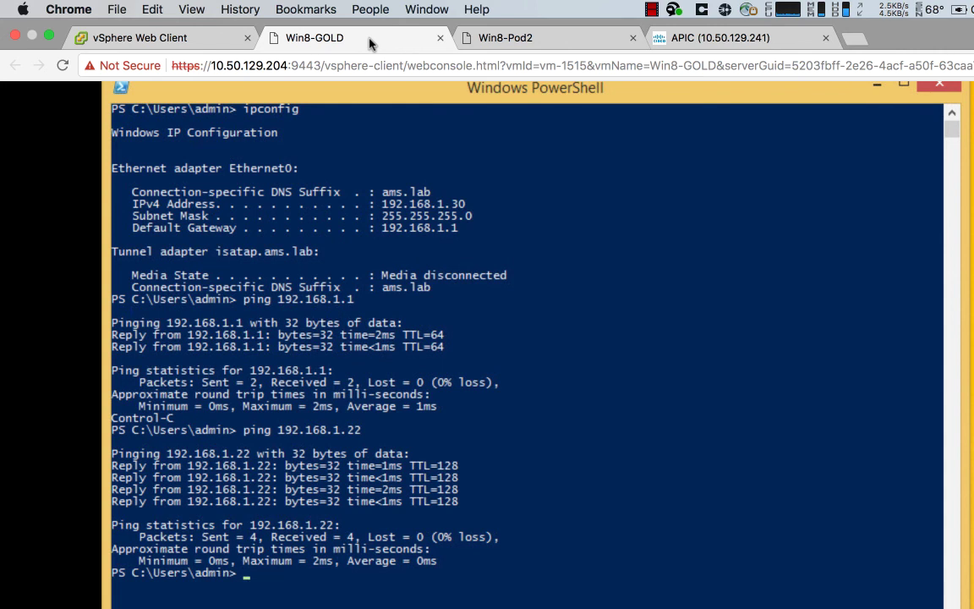
type("ping www.cisco.com")
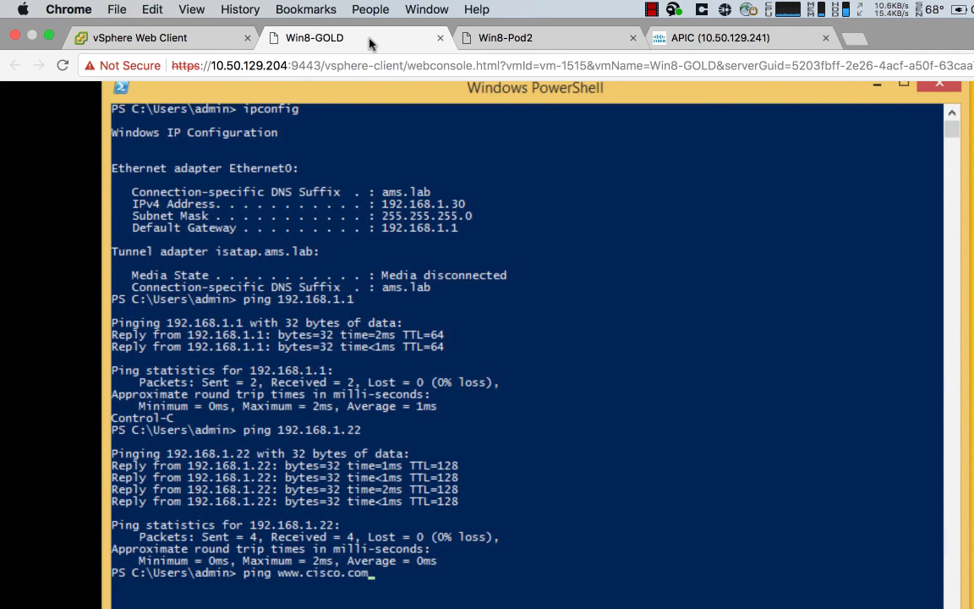
key("Return")
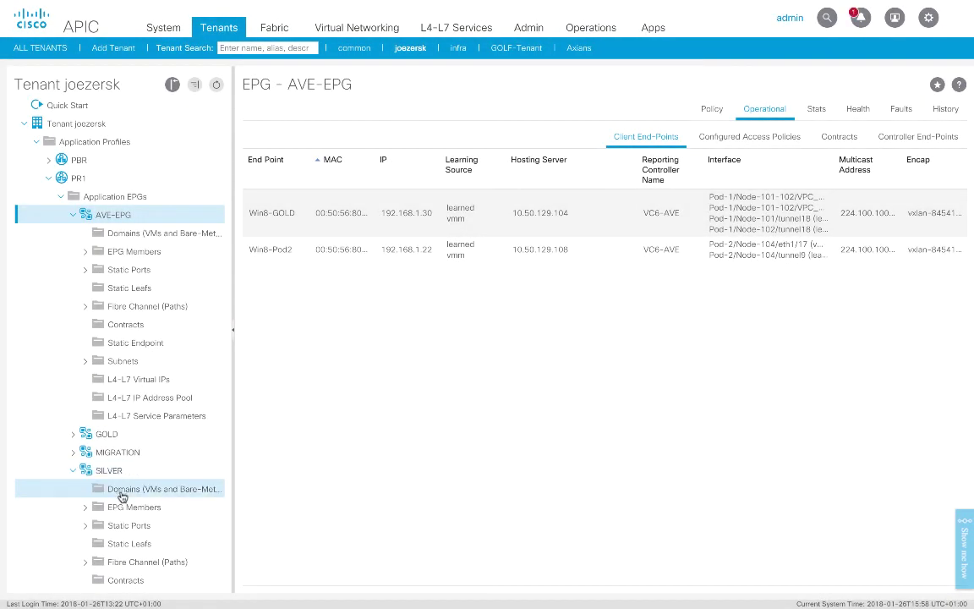
Step: In APIC, review the SILVER EPG's domain associations and compare its operational client end-points with those of AVE-EPG
left_click(120, 495)
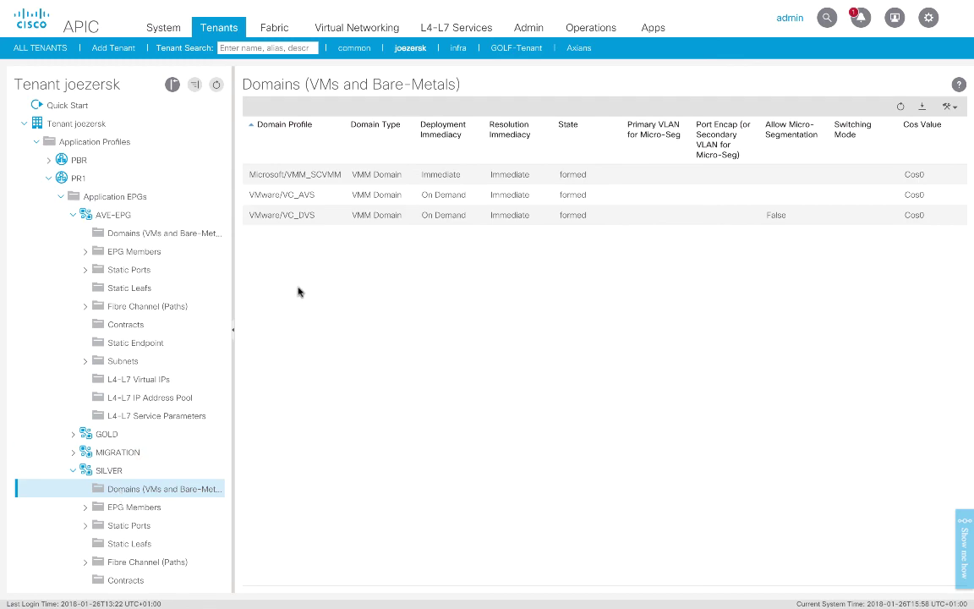
left_click(116, 472)
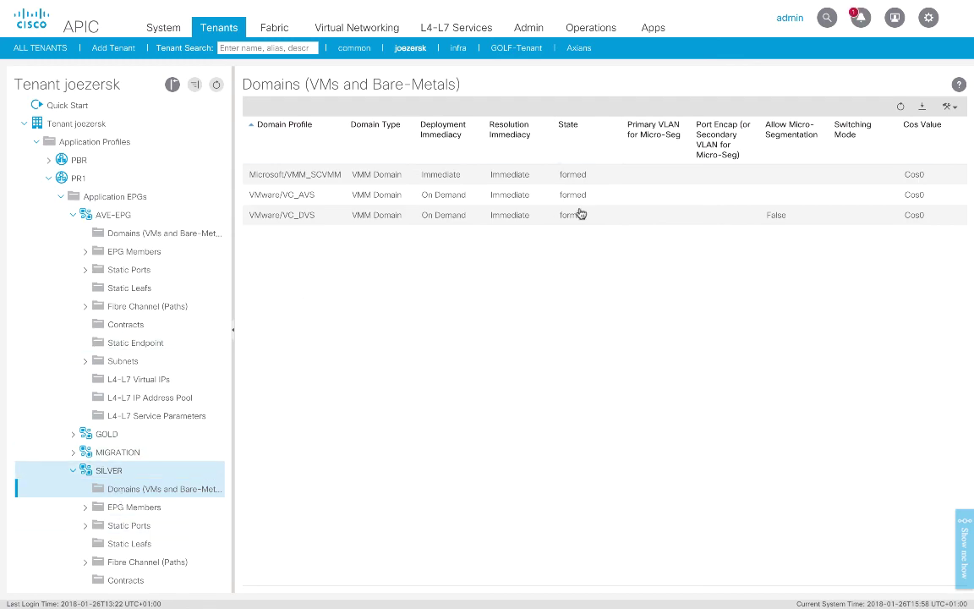
left_click(770, 111)
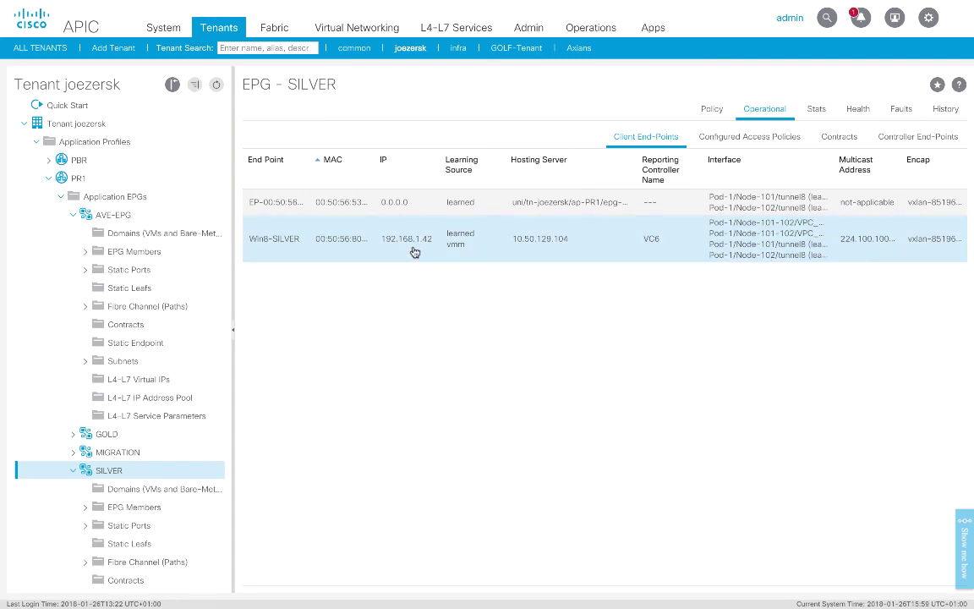
left_click(121, 222)
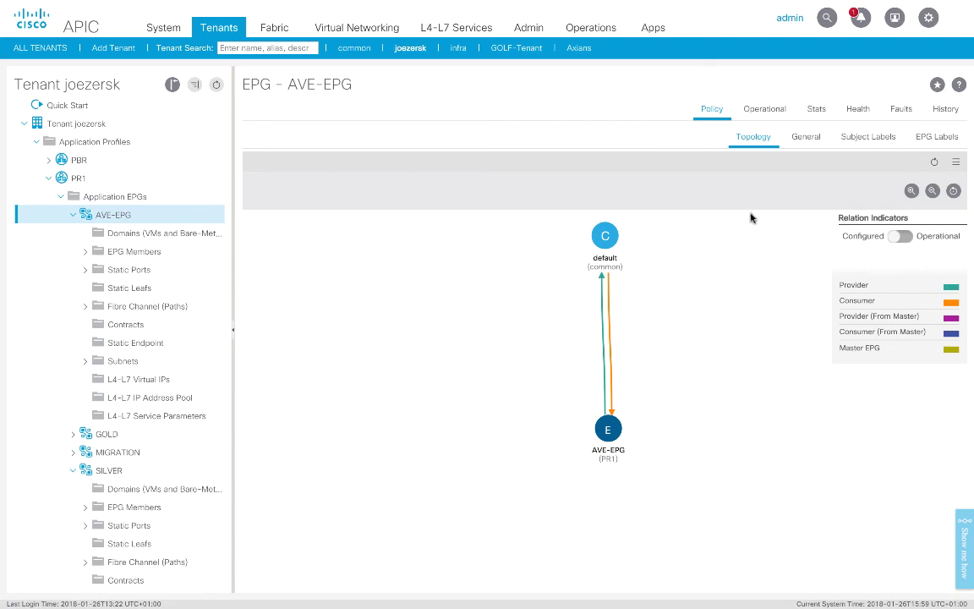
left_click(766, 109)
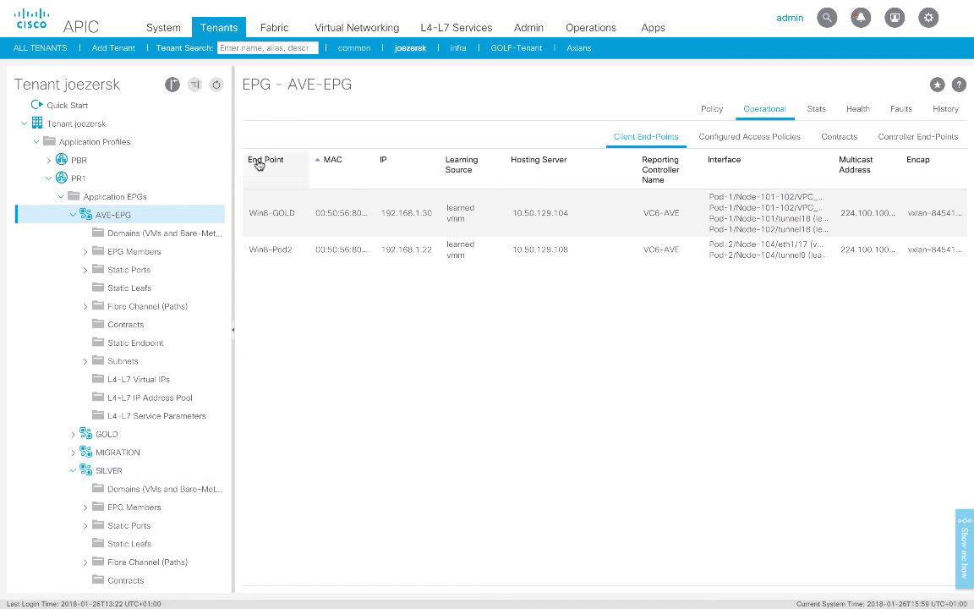
Step: Switch to the Win8-GOLD console and ping the Win8-SILVER VM at 192.168.1.42
mouse_move(321, 3)
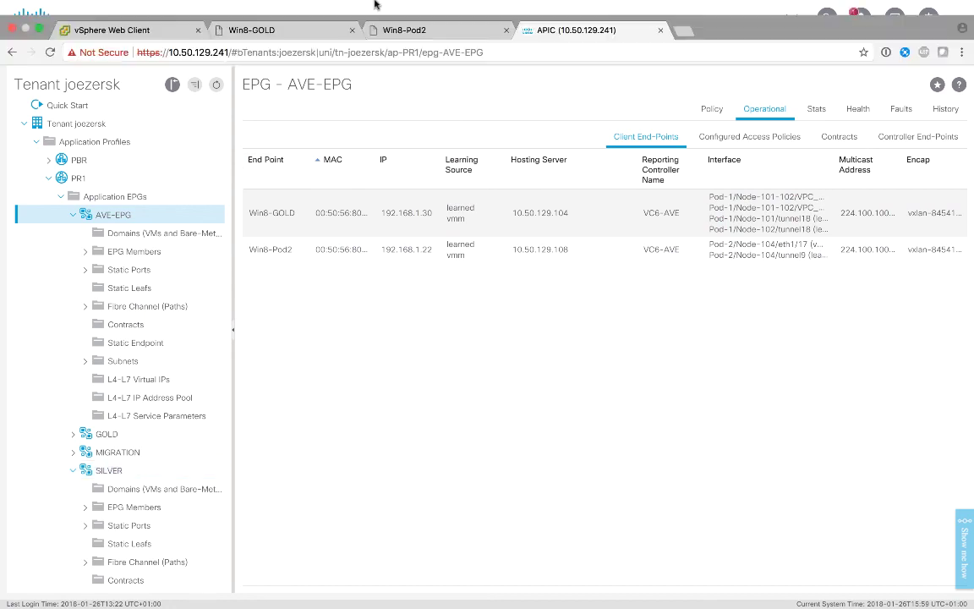
left_click(304, 31)
type("ping 192.168.1.2")
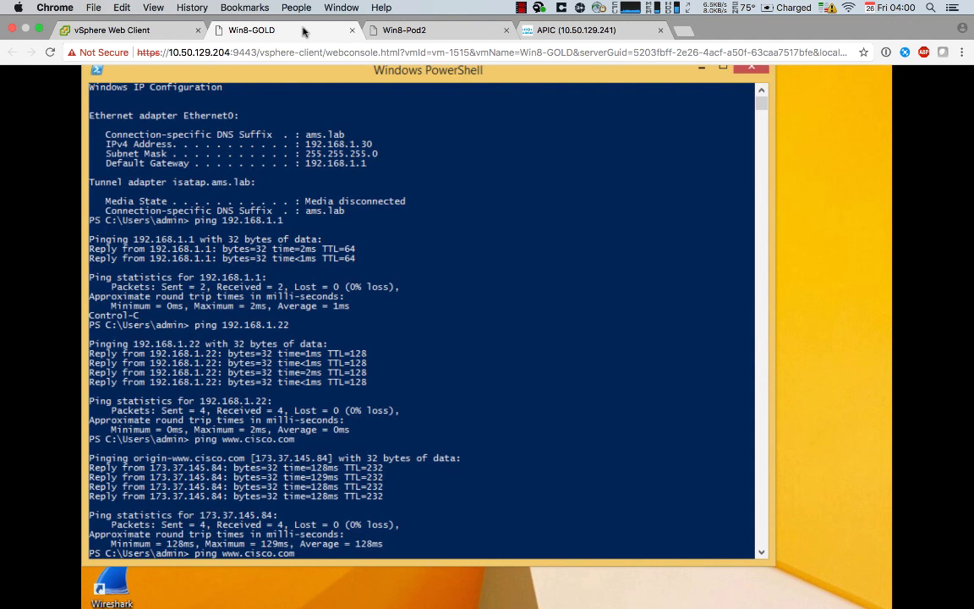
key("BackSpace")
type("42")
key("Return")
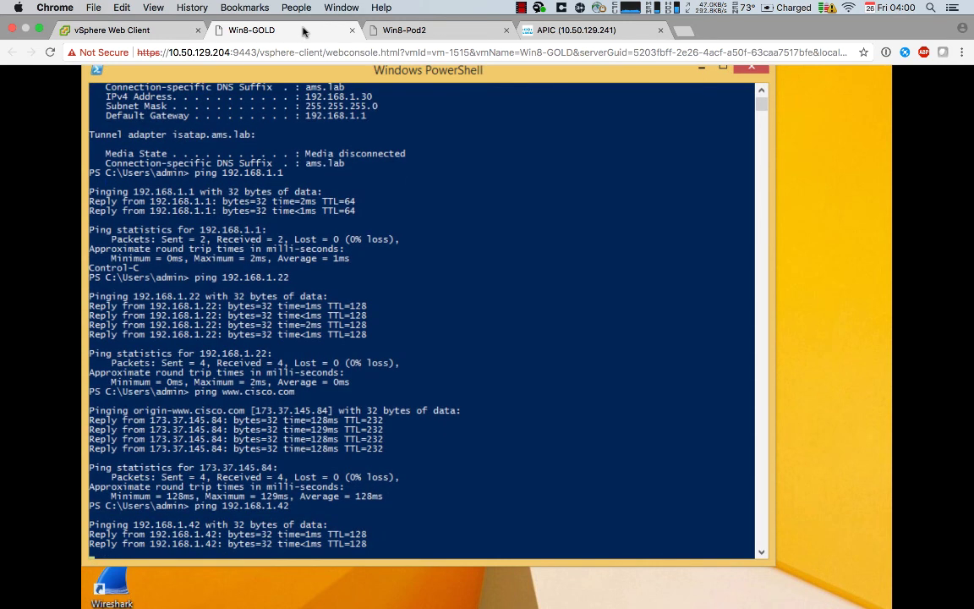